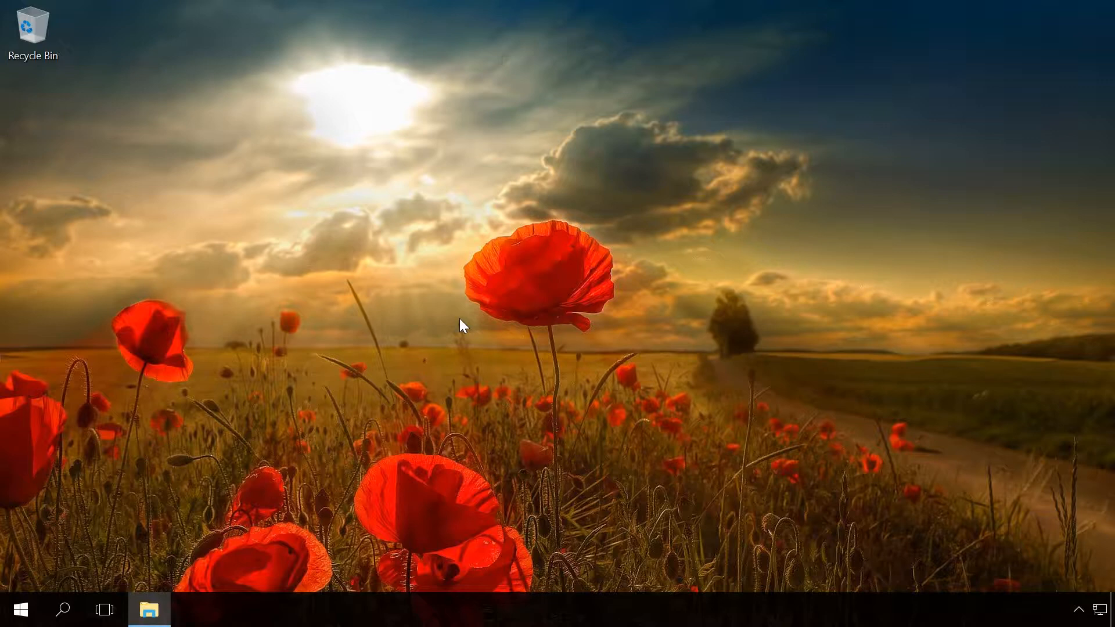
Open the BitLocker Drive Encryption settings in Control Panel.
right_click(28, 612)
left_click(102, 440)
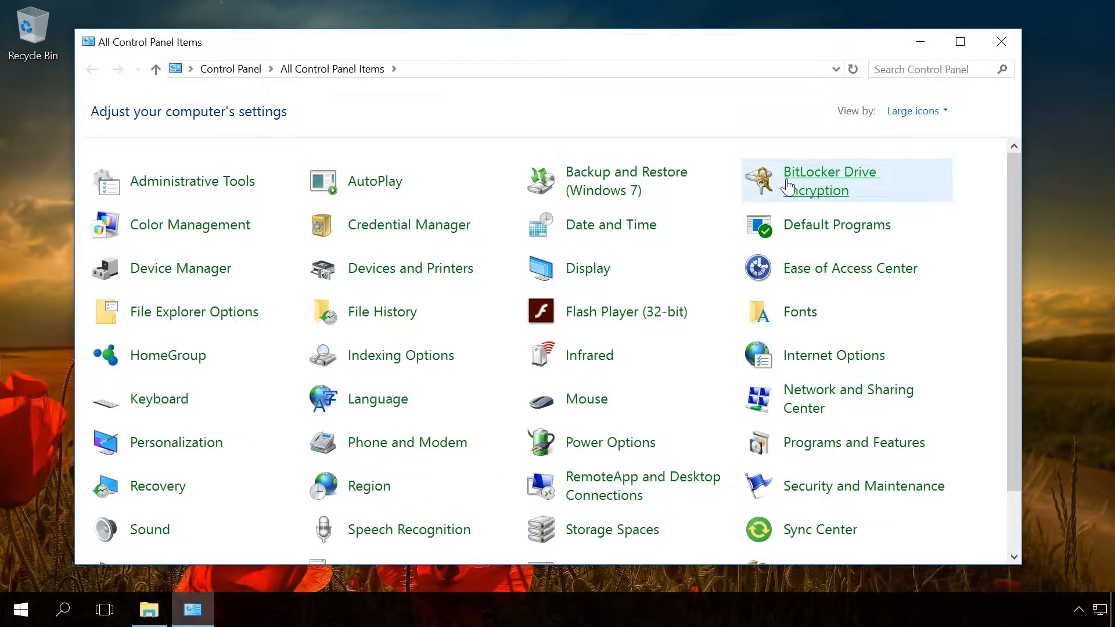
left_click(788, 186)
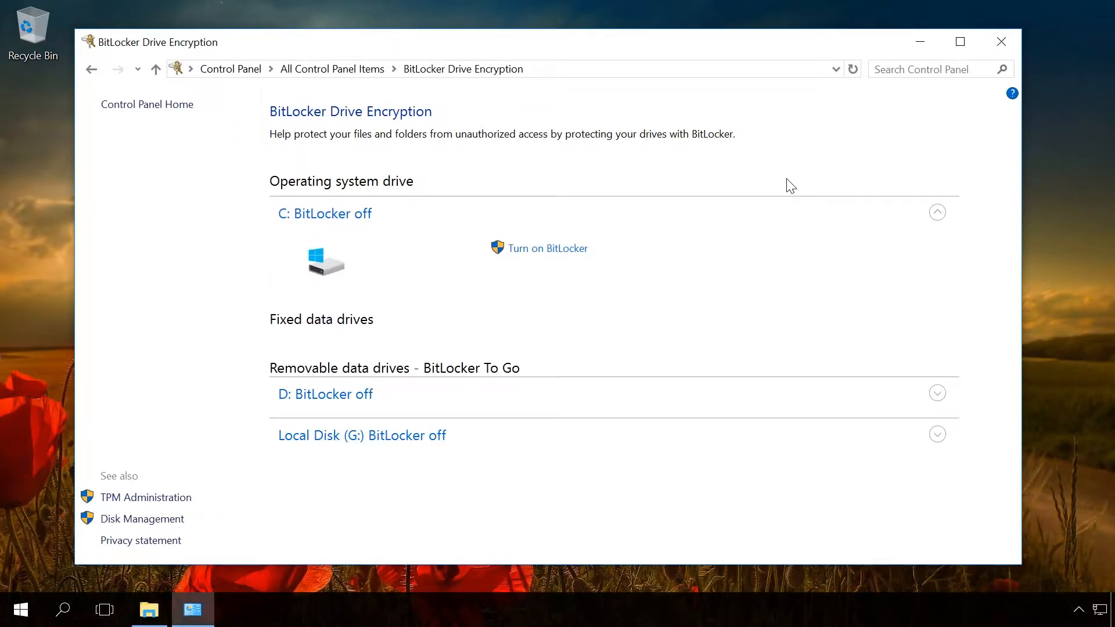
Check the available actions for Local Disk (D:) in File Explorer, including Turn on BitLocker, and close the window.
left_click(148, 613)
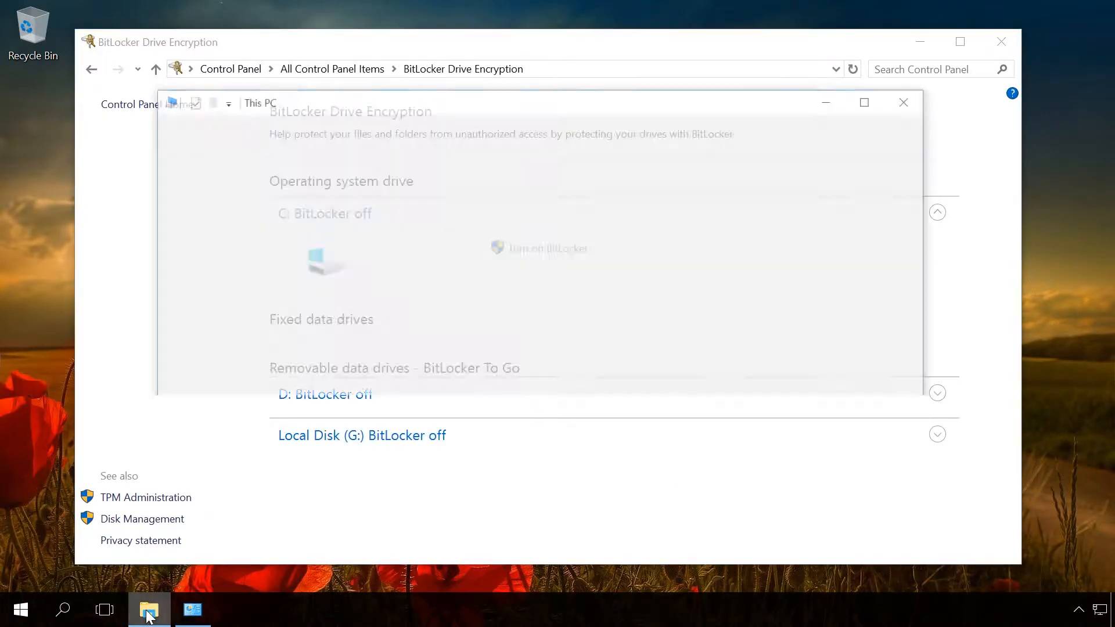
left_click(521, 305)
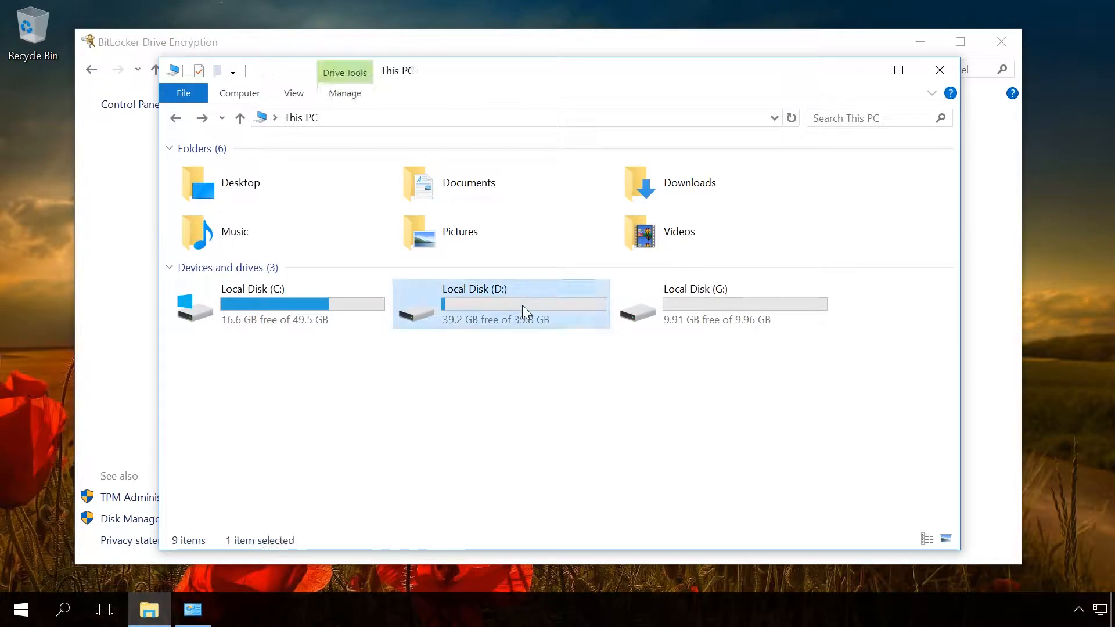
right_click(525, 311)
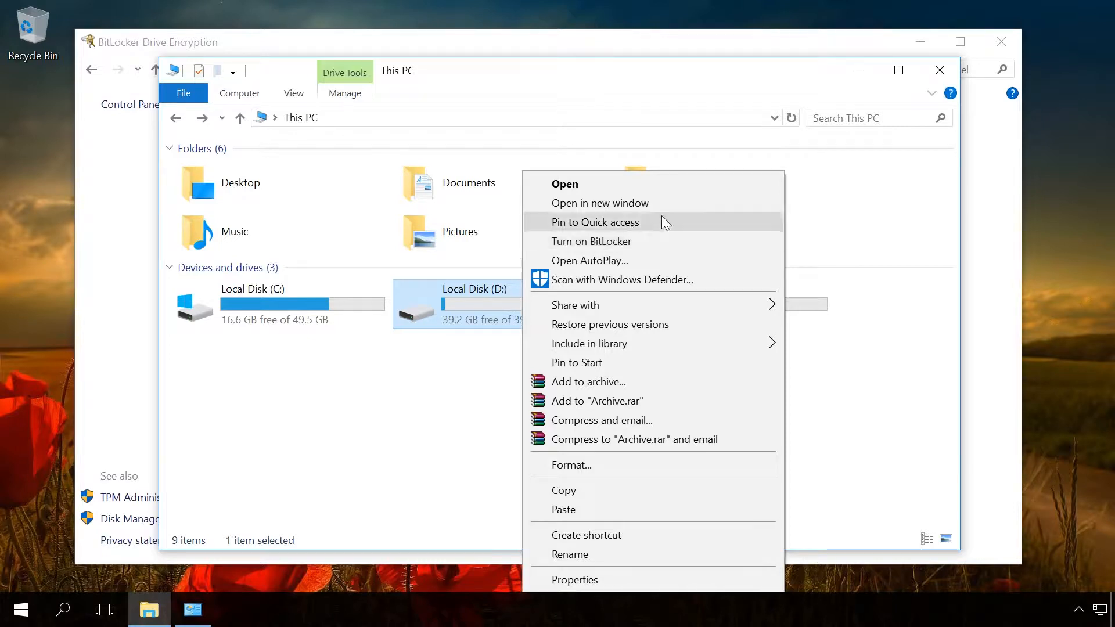
left_click(939, 69)
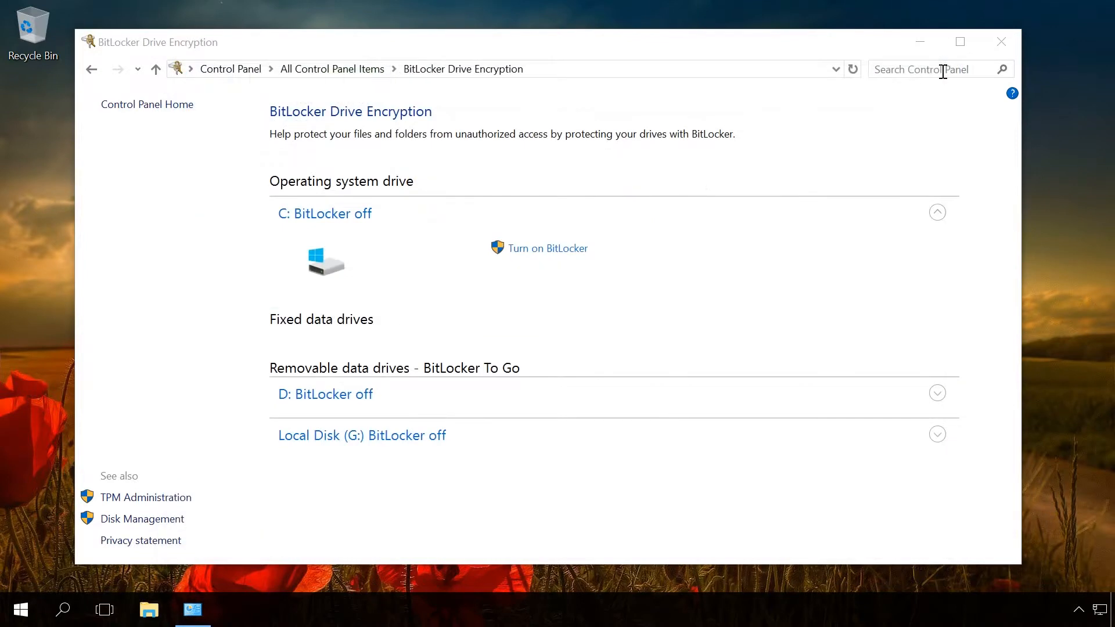
Expand the D: and G: drive entries and start turning on BitLocker for drive D:.
left_click(937, 394)
left_click(936, 491)
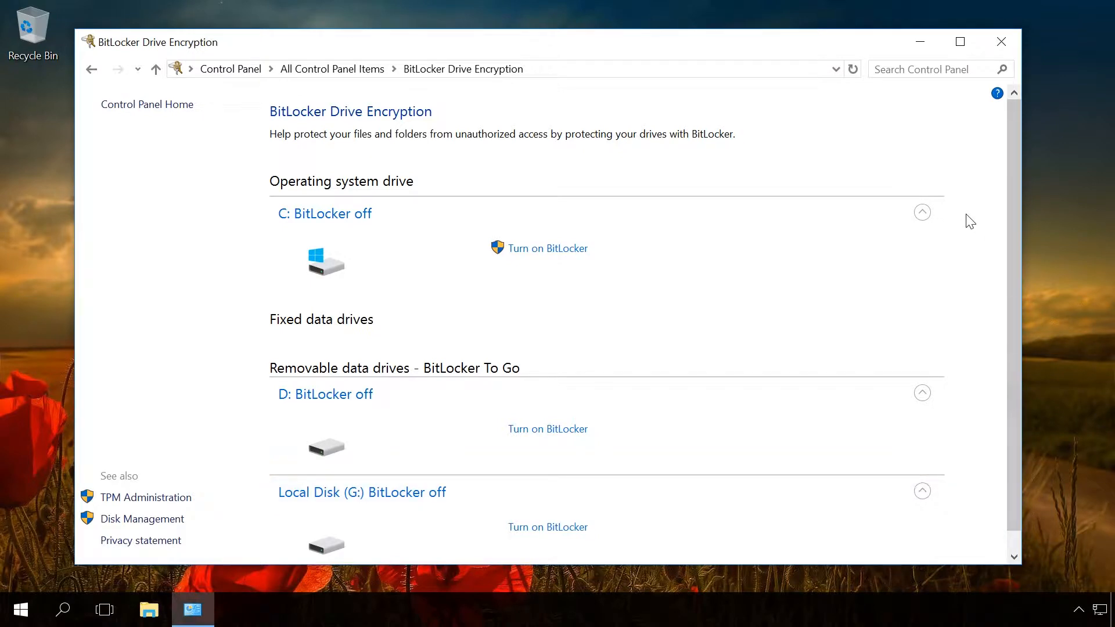
left_click_drag(1011, 204, 1011, 245)
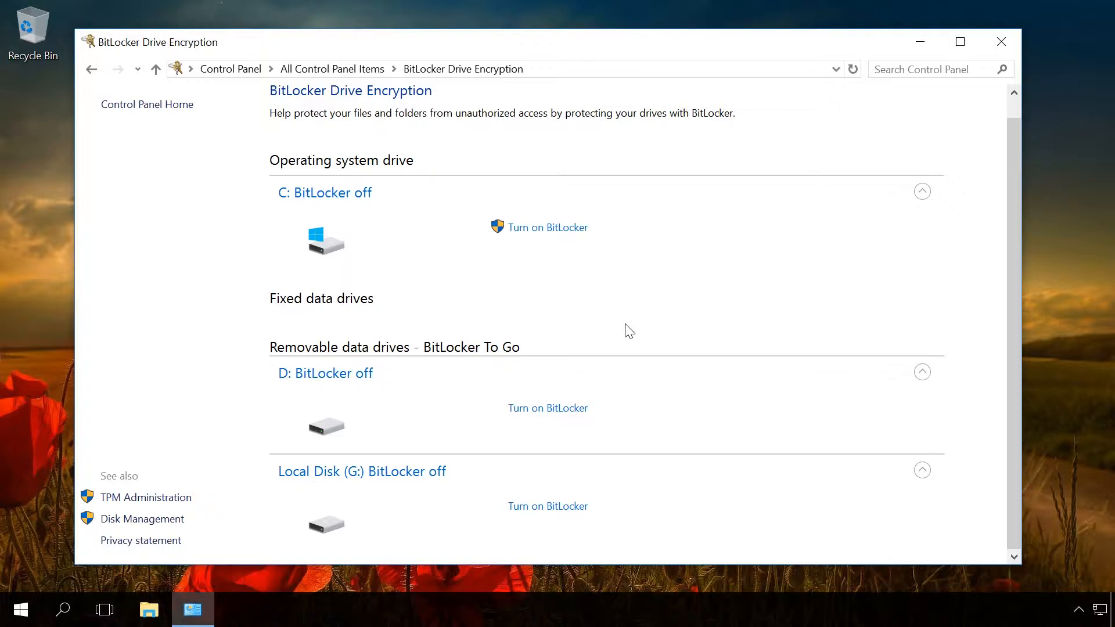
left_click(548, 410)
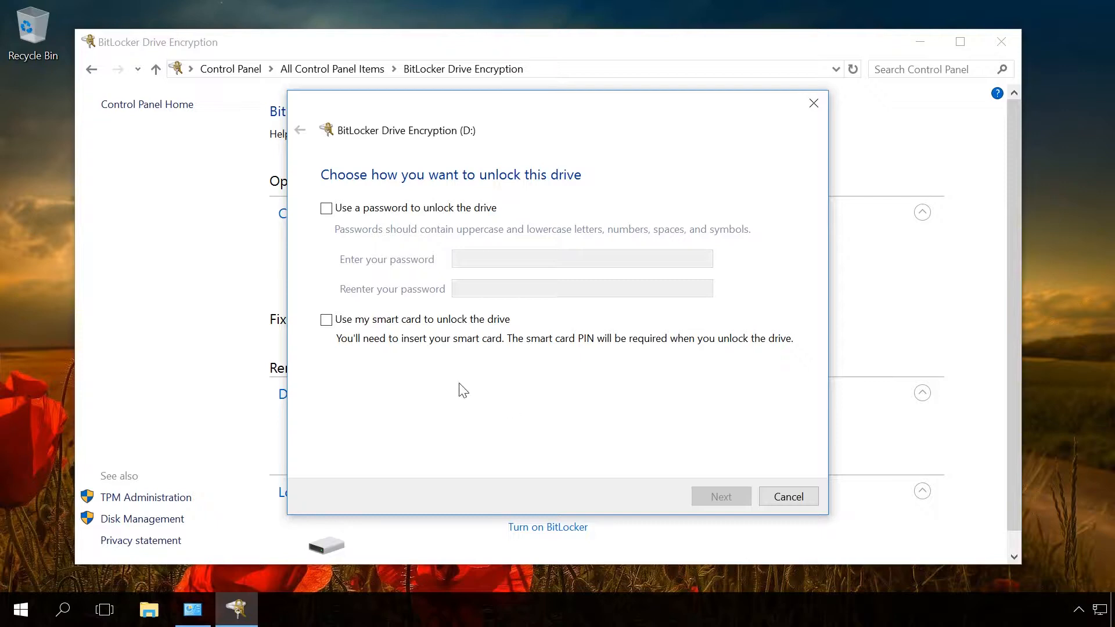
Choose a password as the only unlock method for drive D:, enter and re-enter the drive password, and continue.
left_click(326, 321)
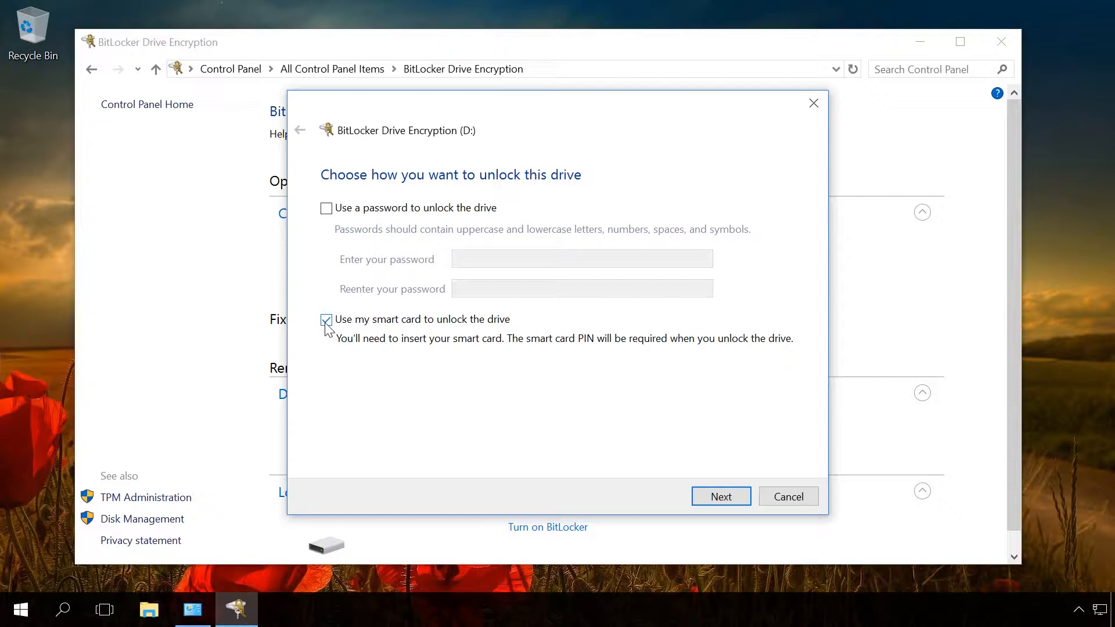
left_click(326, 320)
left_click(326, 208)
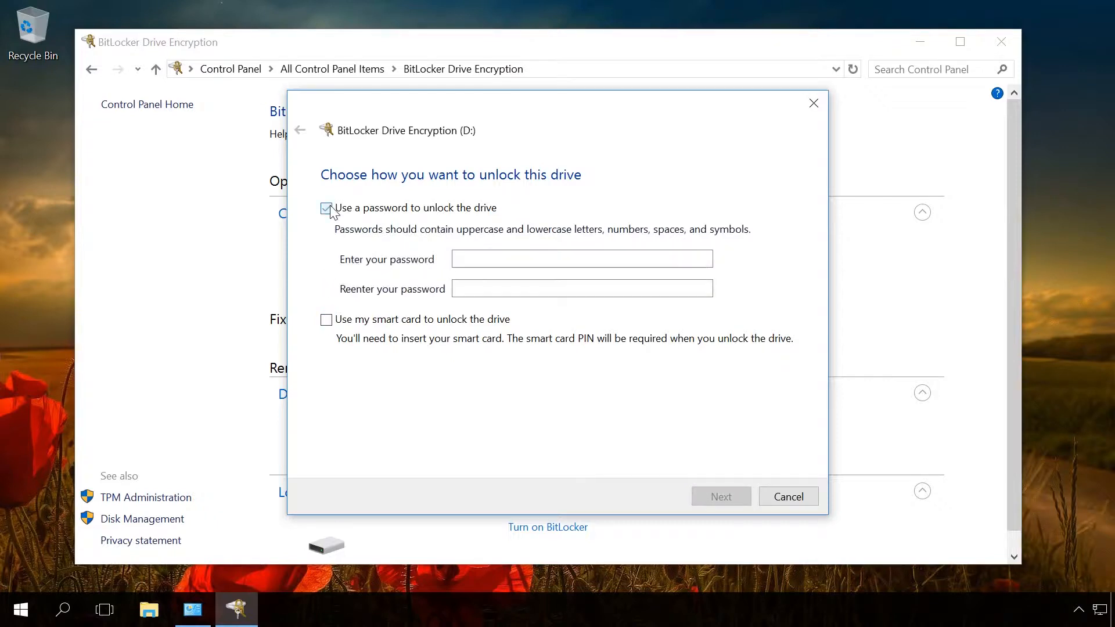
left_click(480, 259)
type("••••")
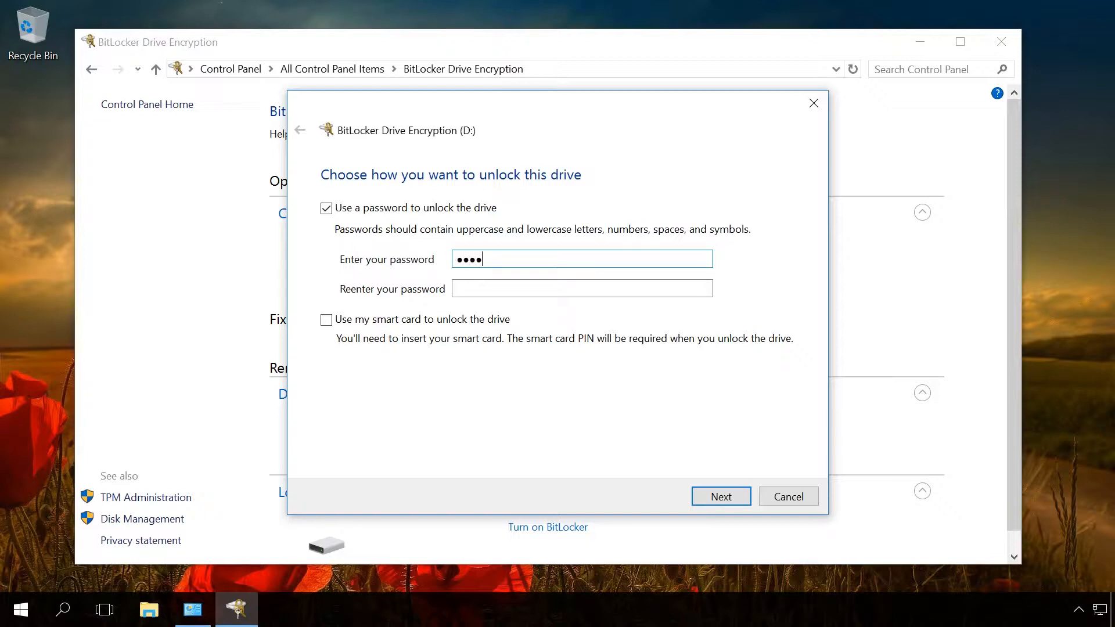
type("••••••••")
left_click(506, 290)
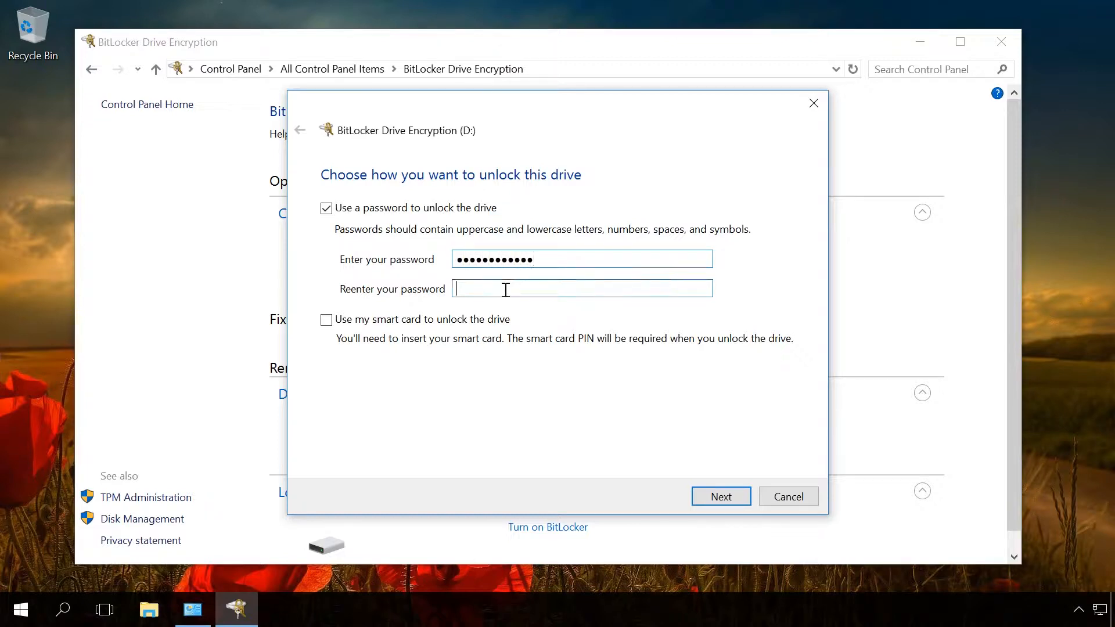
type("•••••••")
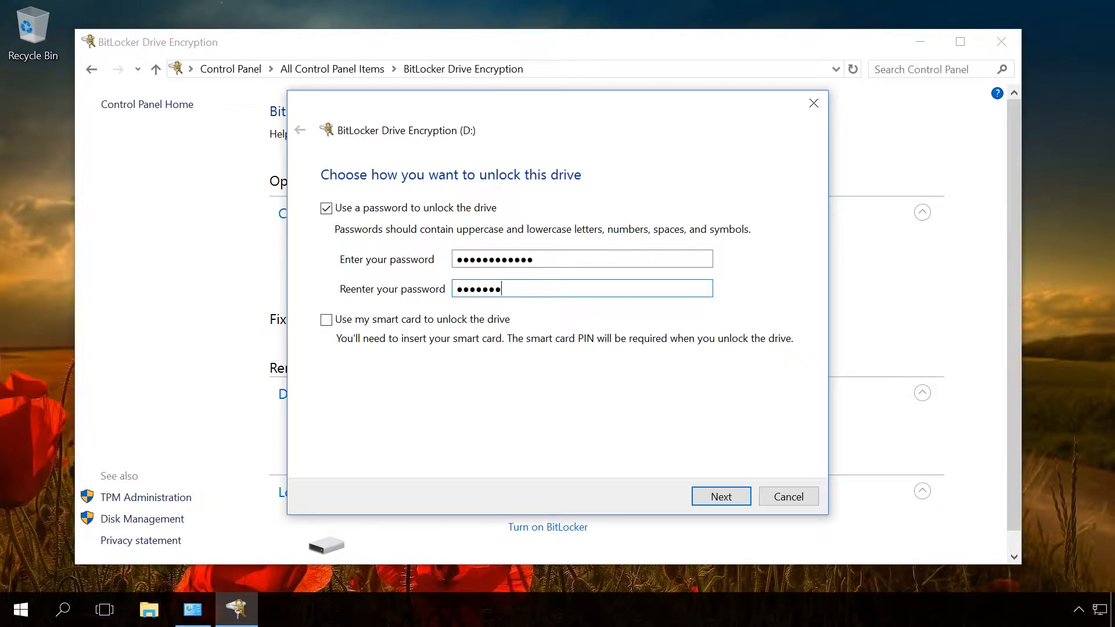
type("•••••")
left_click(714, 497)
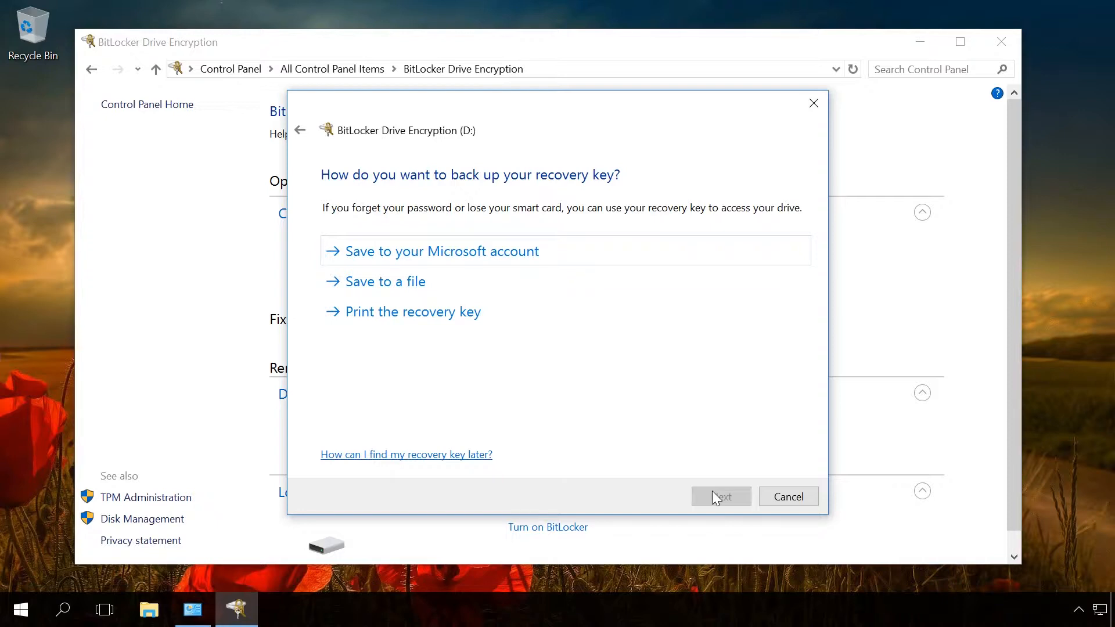
Back up the recovery key to a text file on the Desktop, agreeing to keep it on this PC.
left_click(400, 283)
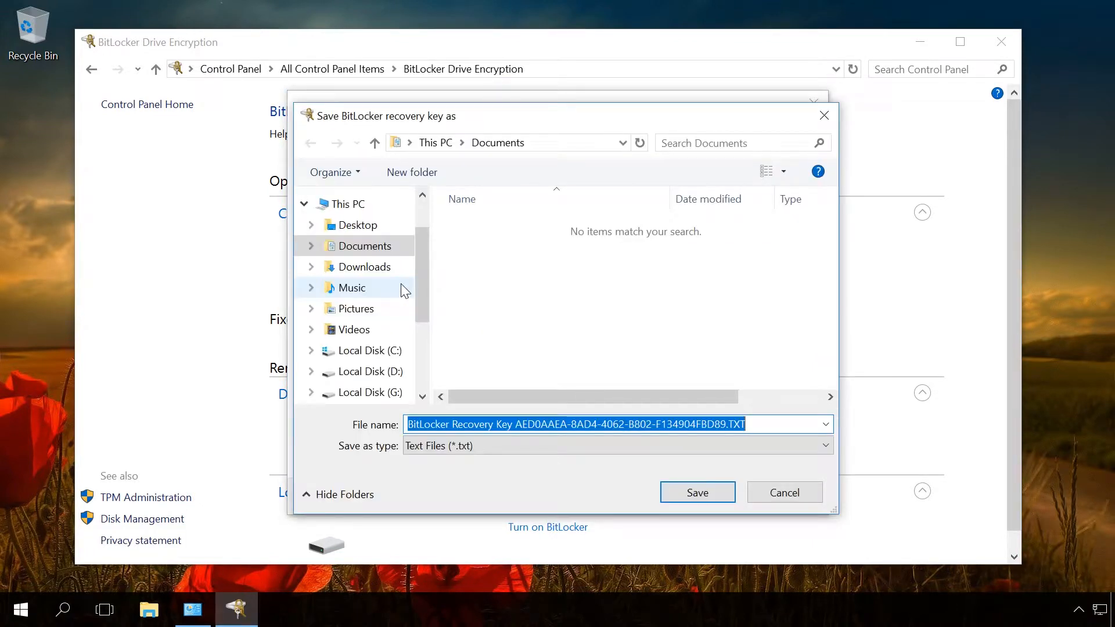
left_click(361, 228)
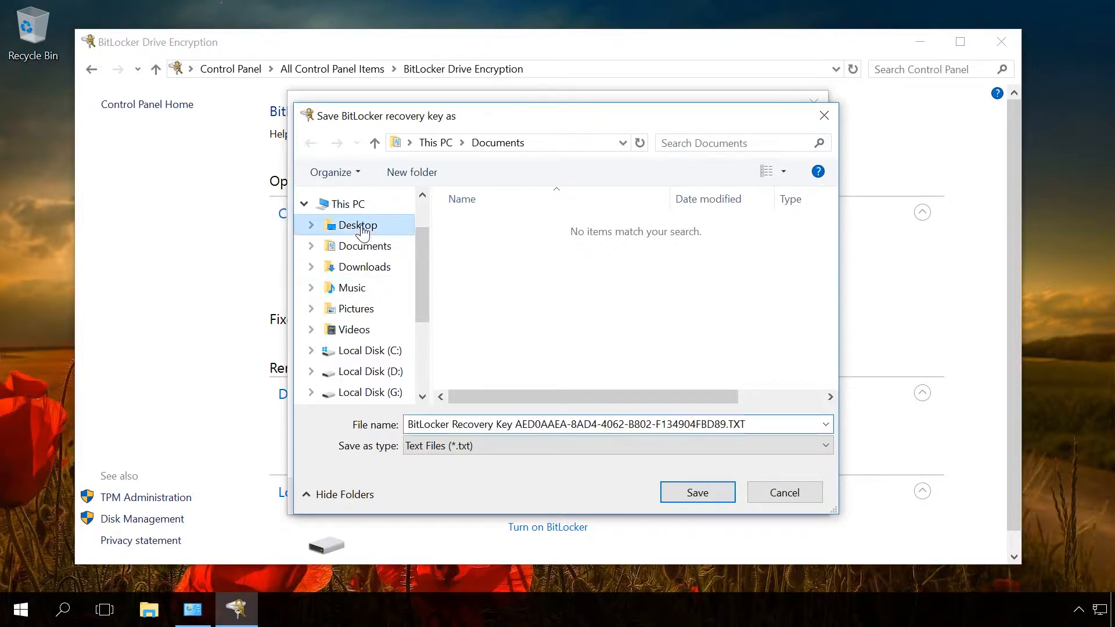
left_click(690, 496)
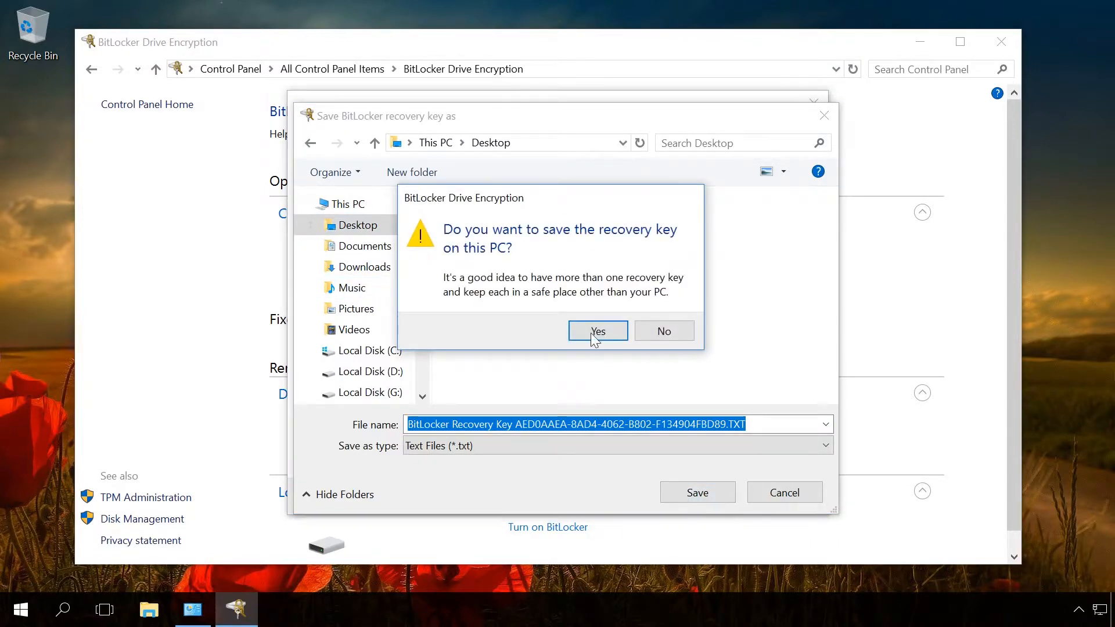
left_click(592, 331)
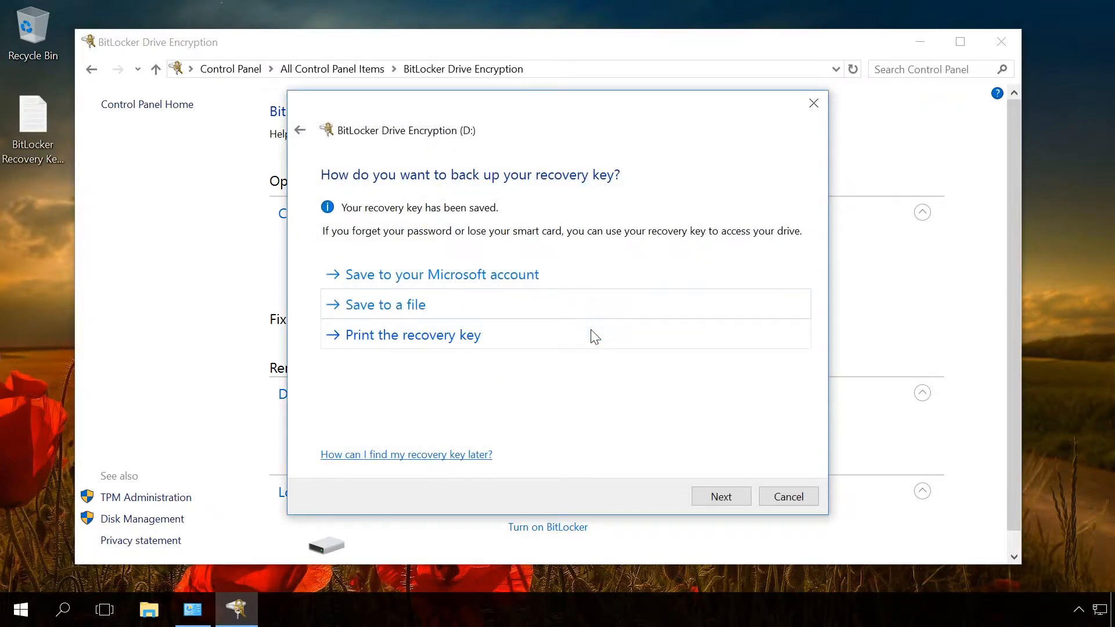
Open the saved recovery key file from the desktop, examine its identifier and recovery key, and close it.
left_click(43, 144)
double_click(45, 145)
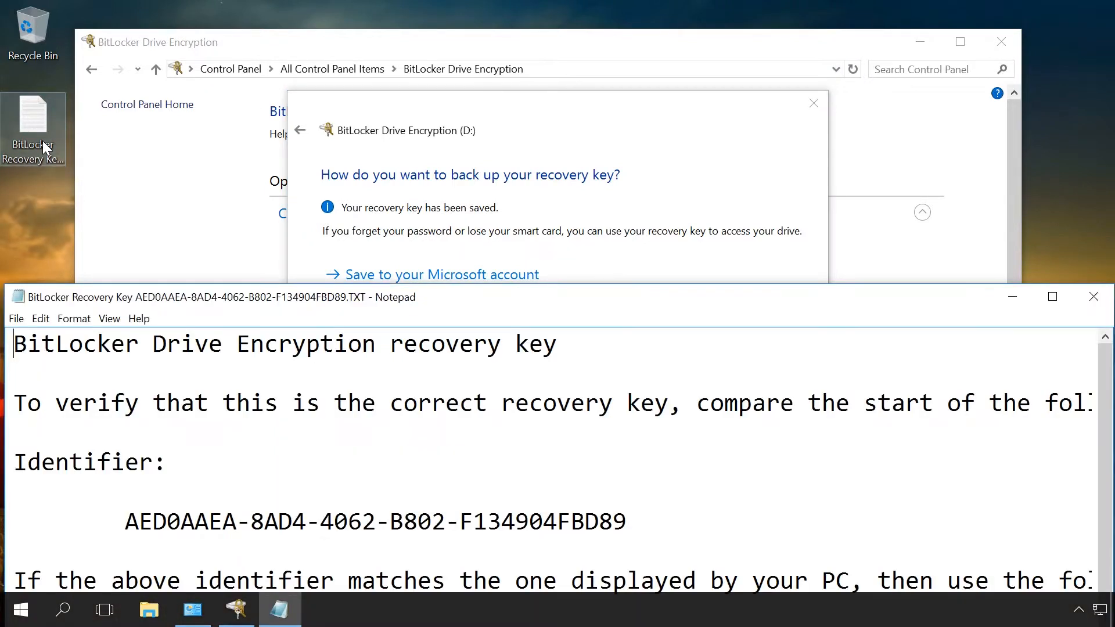
double_click(195, 296)
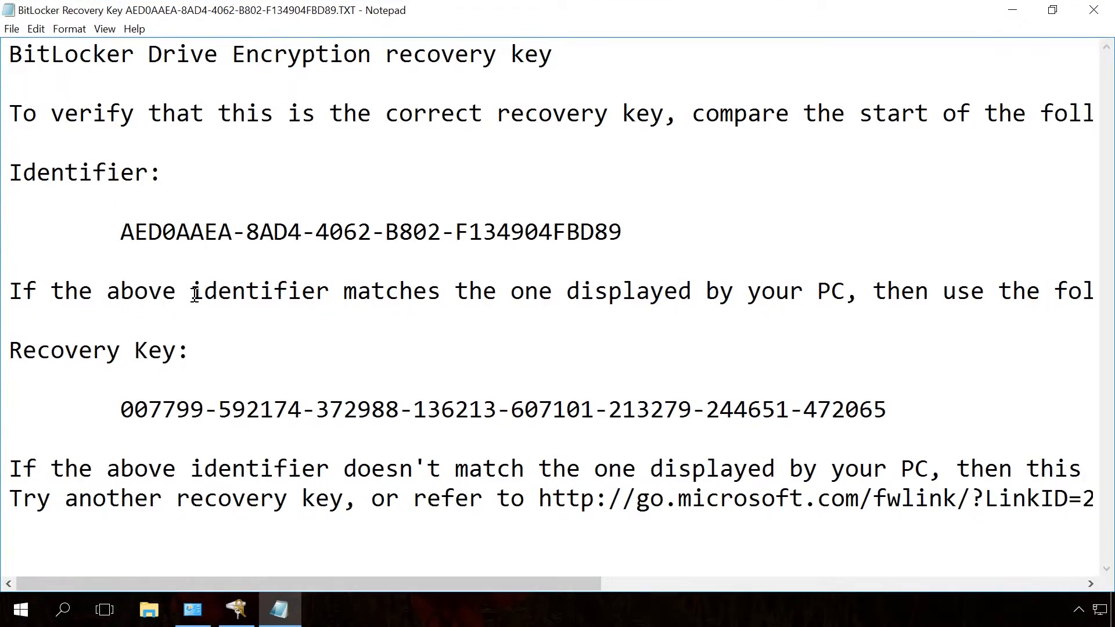
scroll(194, 296, "right", 2)
scroll(195, 296, "left", 2)
left_click(116, 409)
left_click_drag(131, 411, 888, 411)
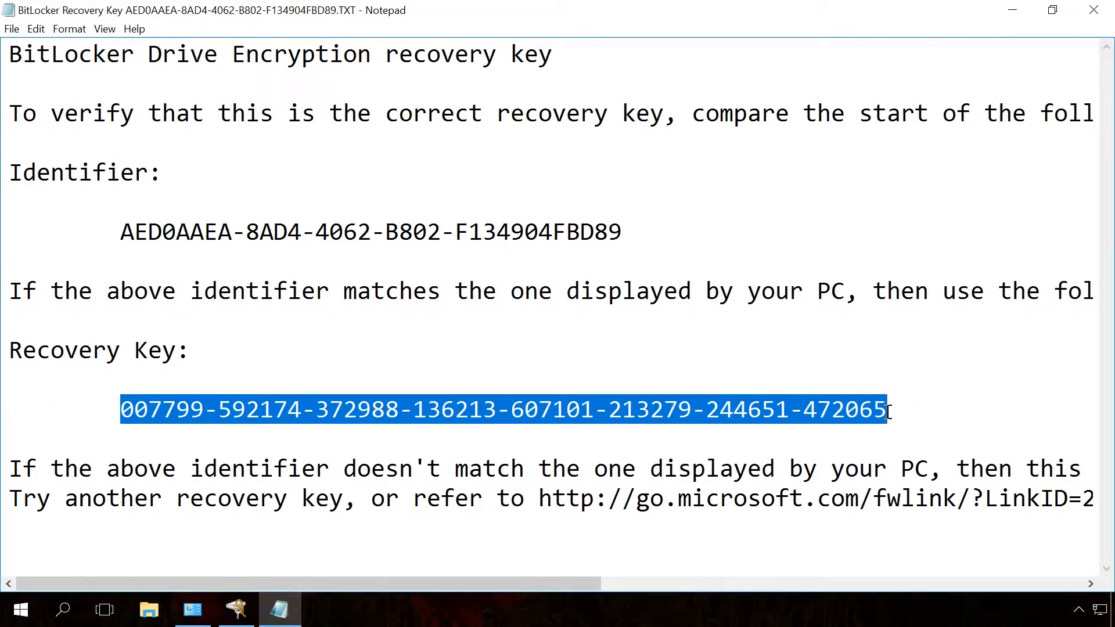
left_click(1094, 11)
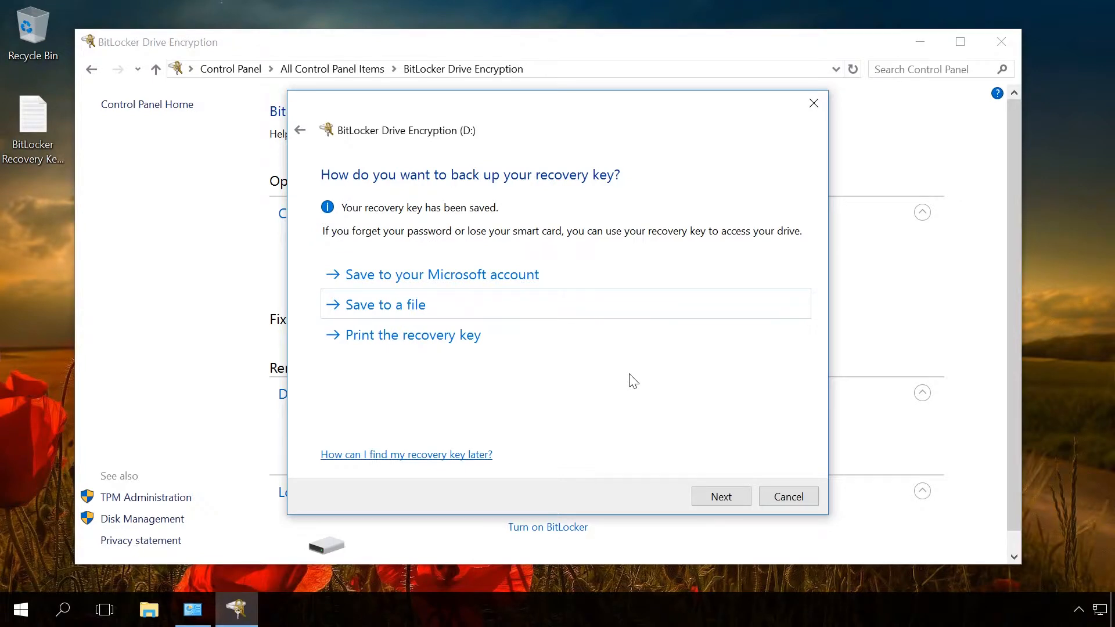
Choose to encrypt the entire drive with the new encryption mode and start encrypting drive D:.
left_click(718, 498)
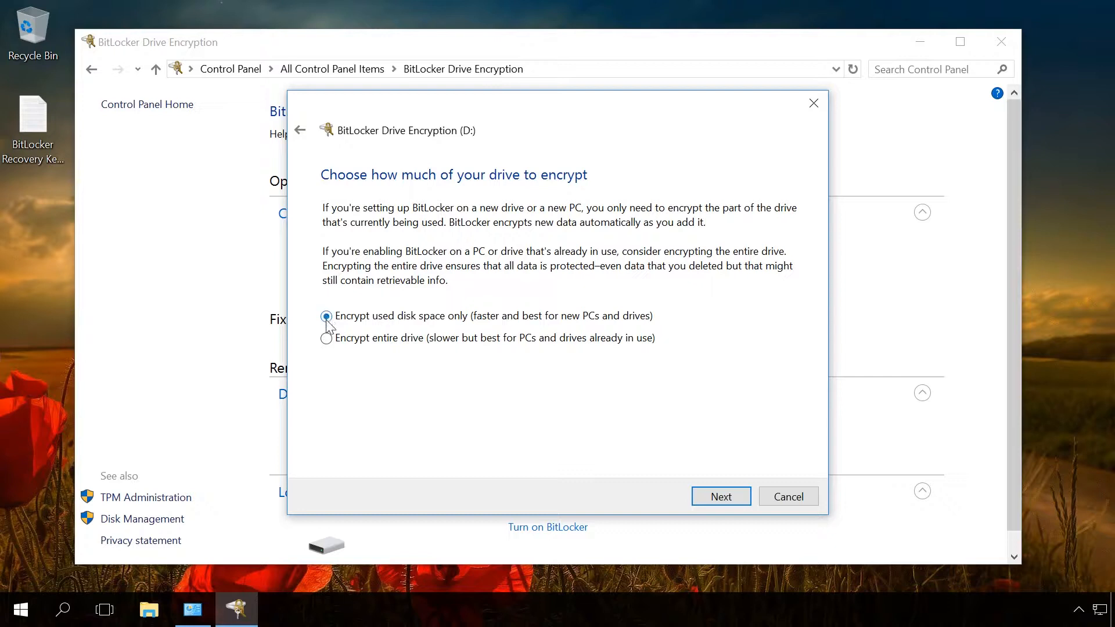
left_click(327, 339)
left_click(722, 499)
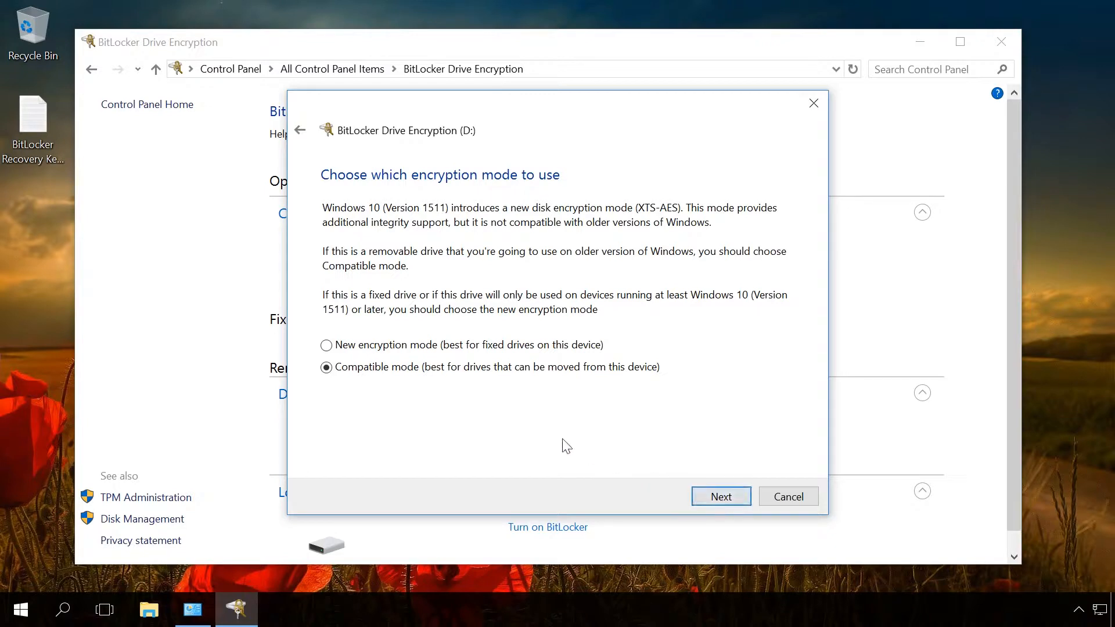
left_click(327, 345)
left_click(721, 497)
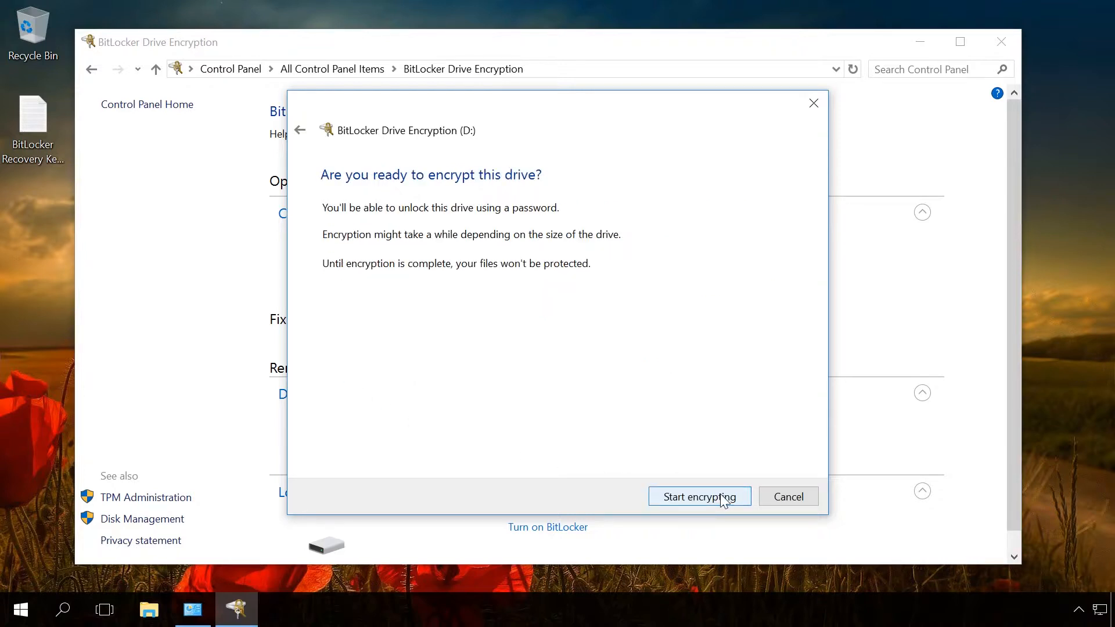
left_click(722, 498)
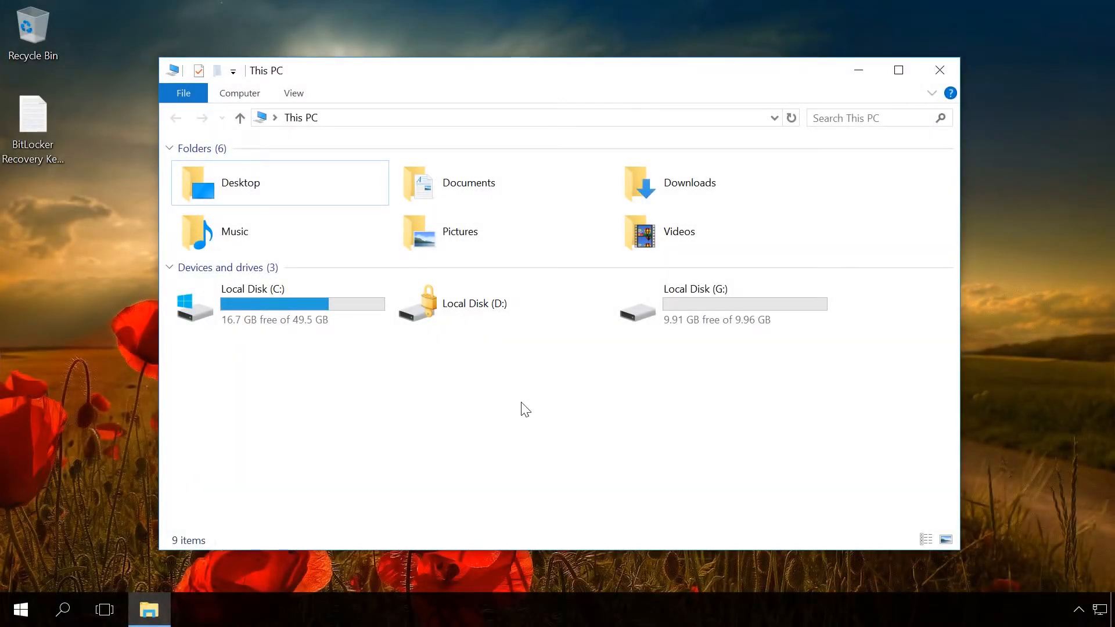
Open the unlock prompt for drive D: and review its recovery key and automatic unlock options.
double_click(451, 308)
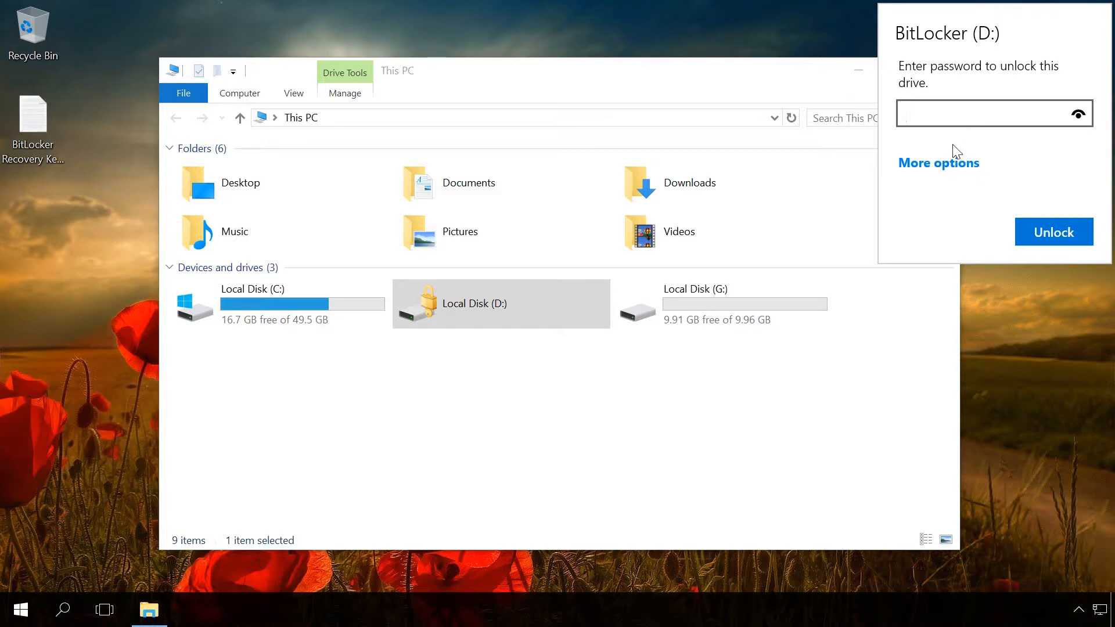
left_click(940, 162)
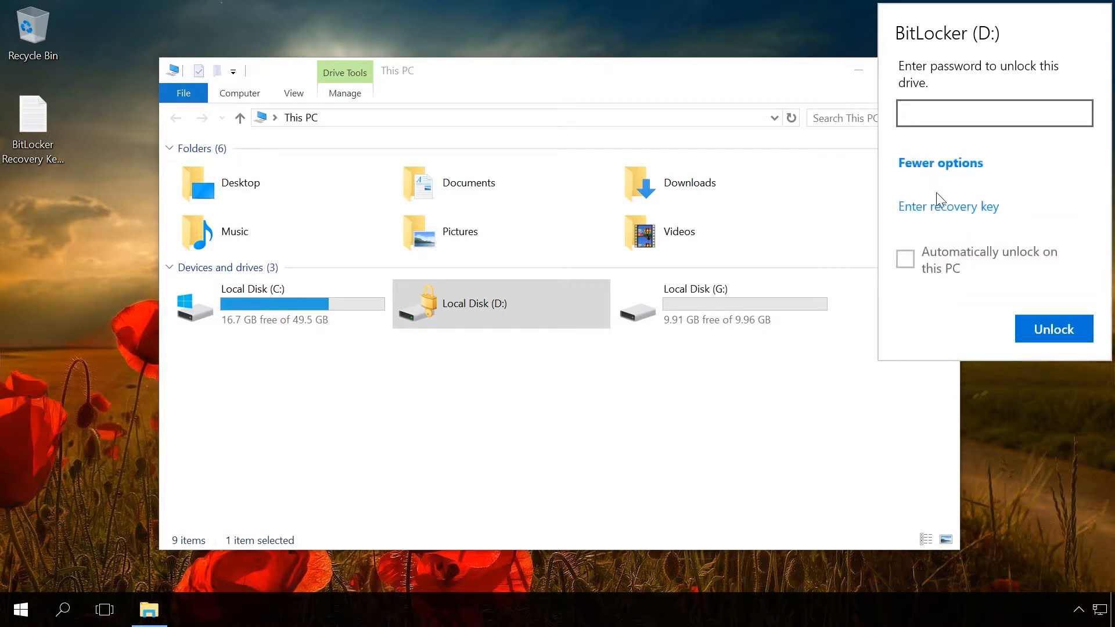
left_click(939, 208)
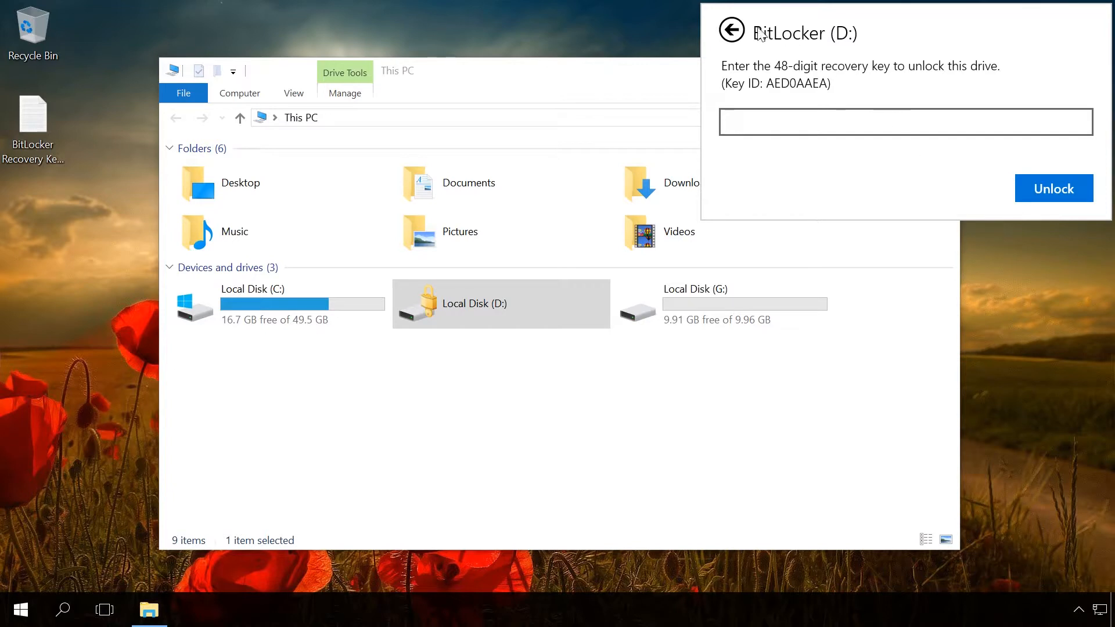
left_click(732, 31)
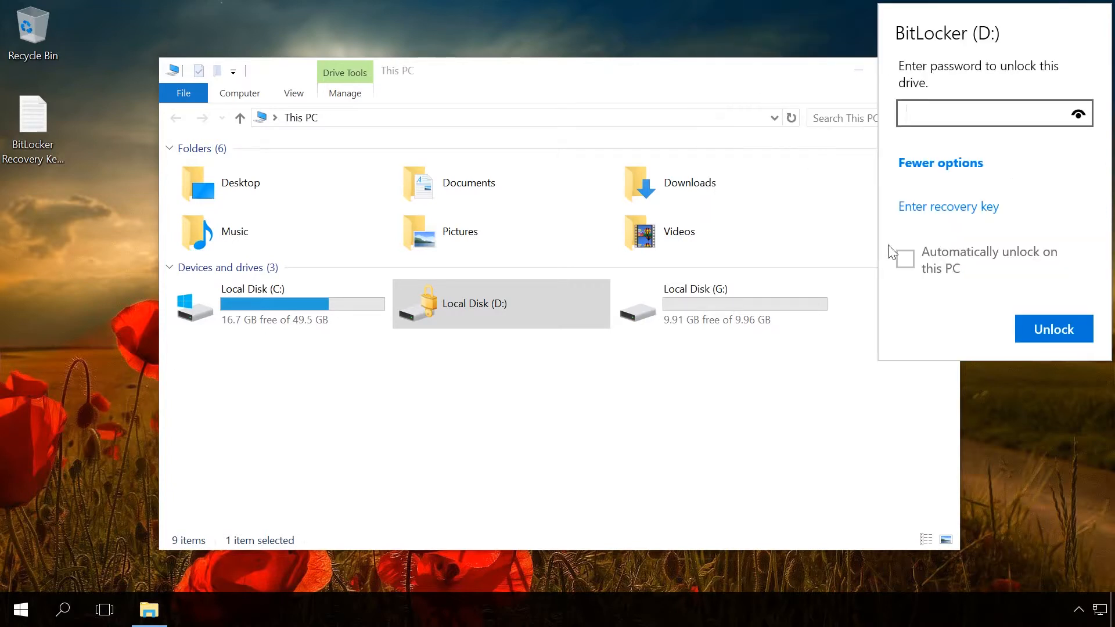
left_click(906, 260)
left_click(906, 260)
left_click(936, 164)
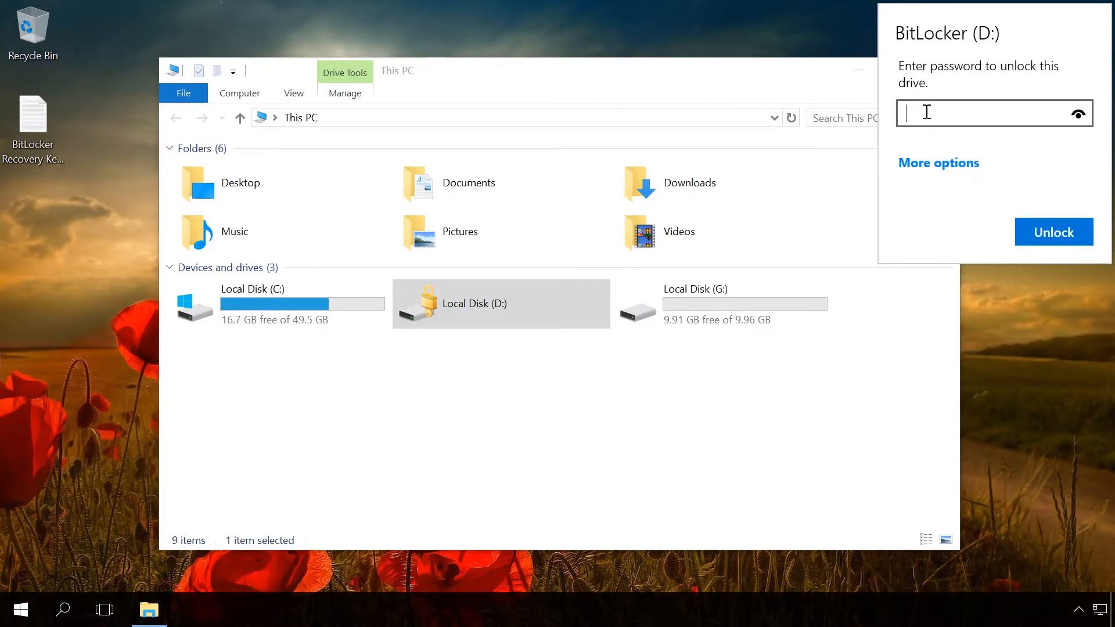
Enter the BitLocker password to unlock drive D: and open the drive.
type("*******")
type("****")
left_click(1035, 234)
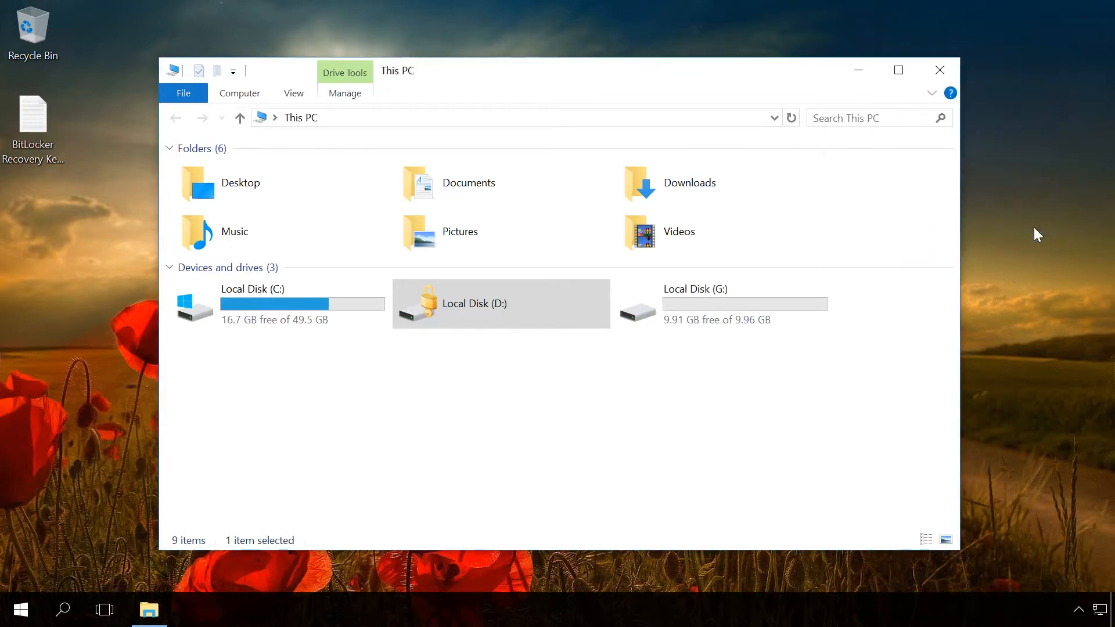
double_click(488, 312)
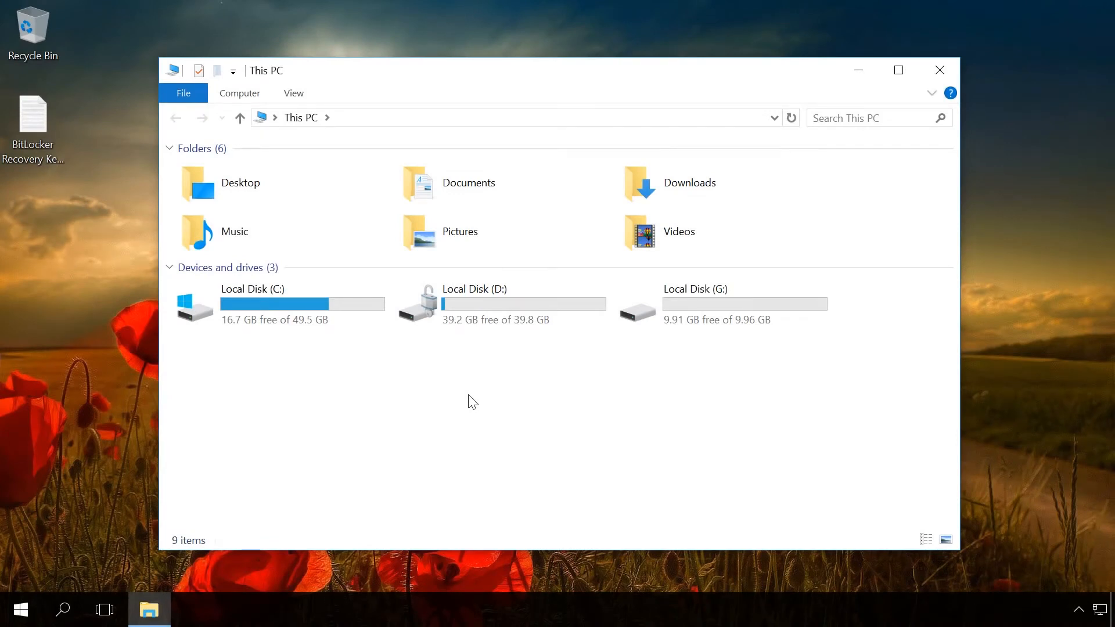
Open the BitLocker management settings for drive D:.
left_click(502, 301)
right_click(503, 301)
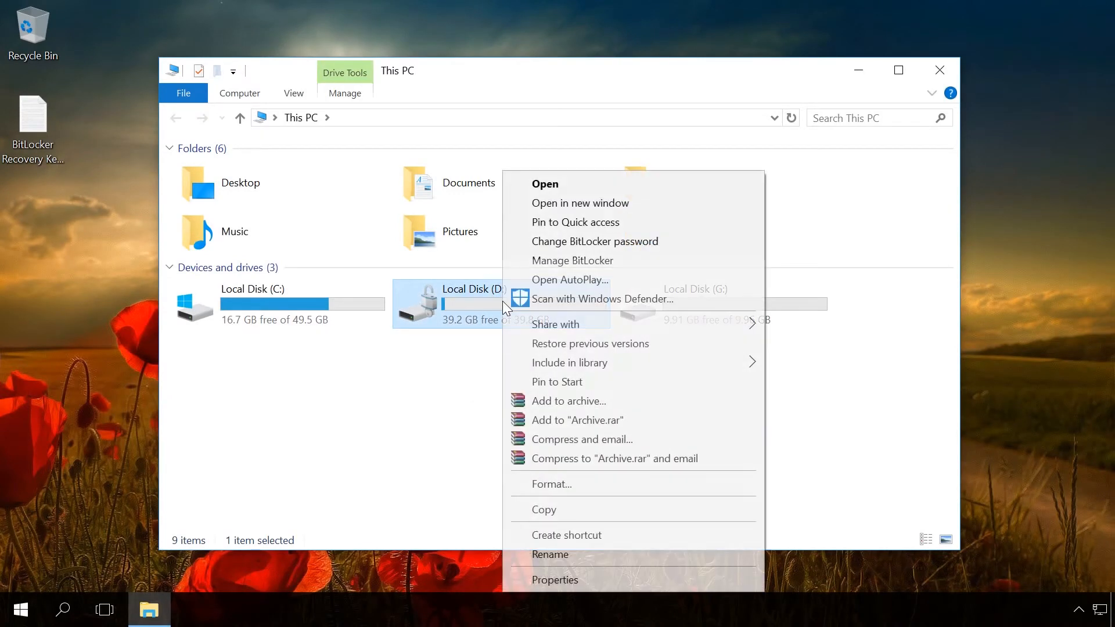
left_click(556, 260)
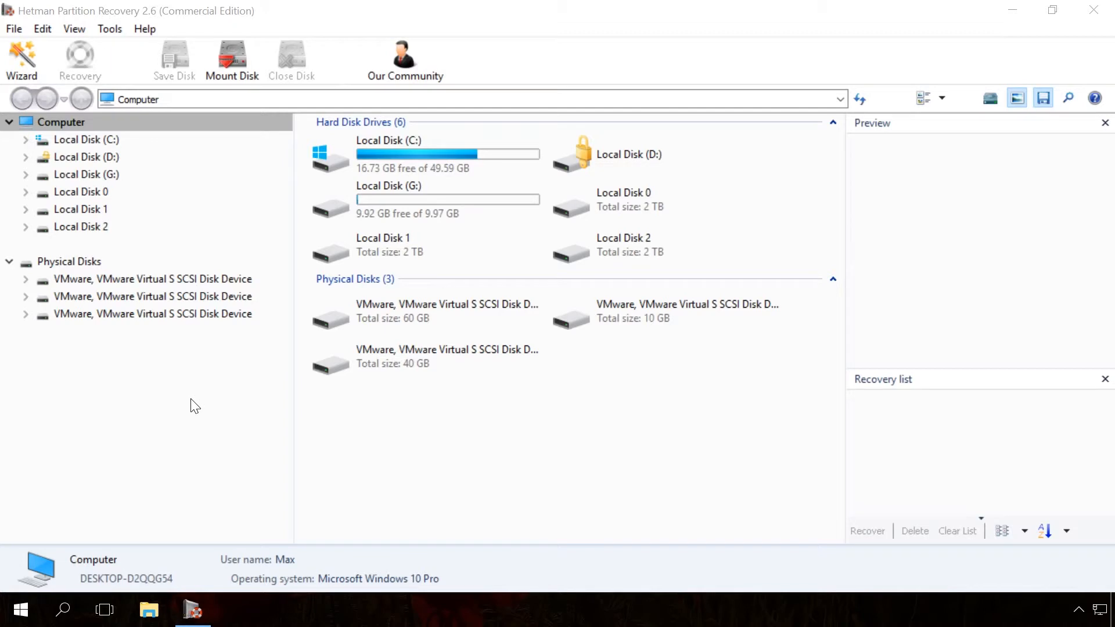
Try a fast scan of the locked drive D: in Hetman Partition Recovery, finish the wizard and close the program.
double_click(93, 157)
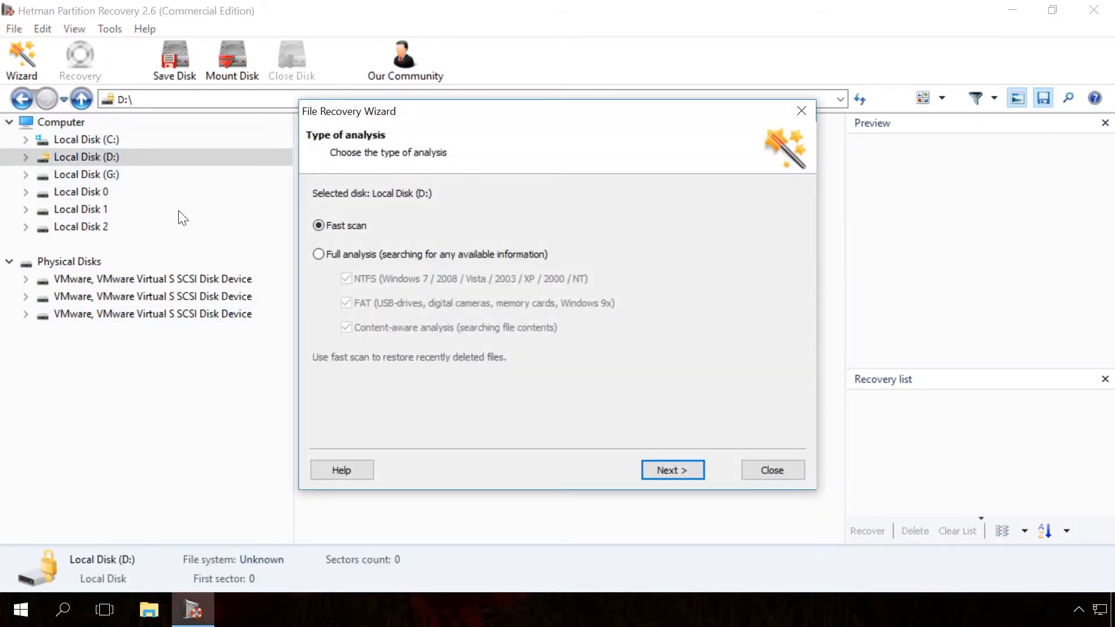
left_click(666, 464)
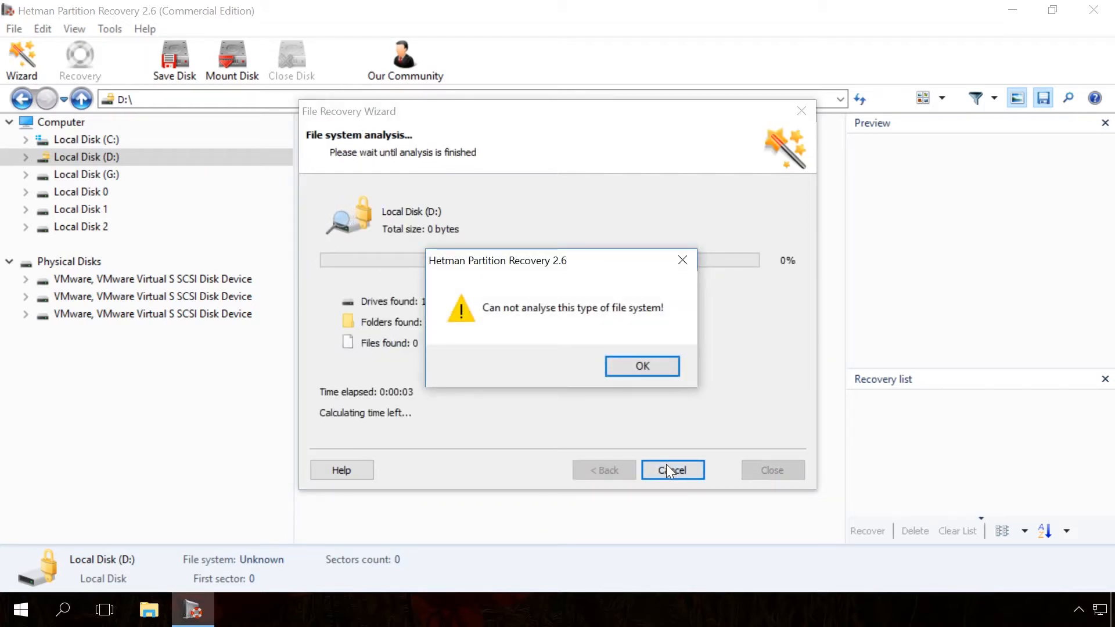
left_click(642, 367)
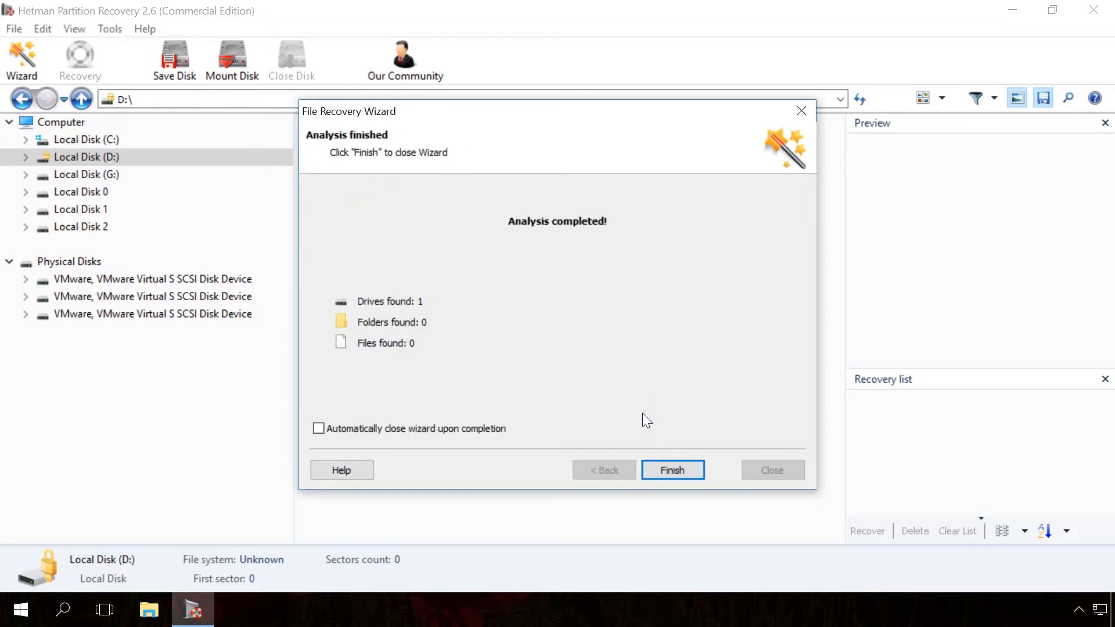
left_click(669, 468)
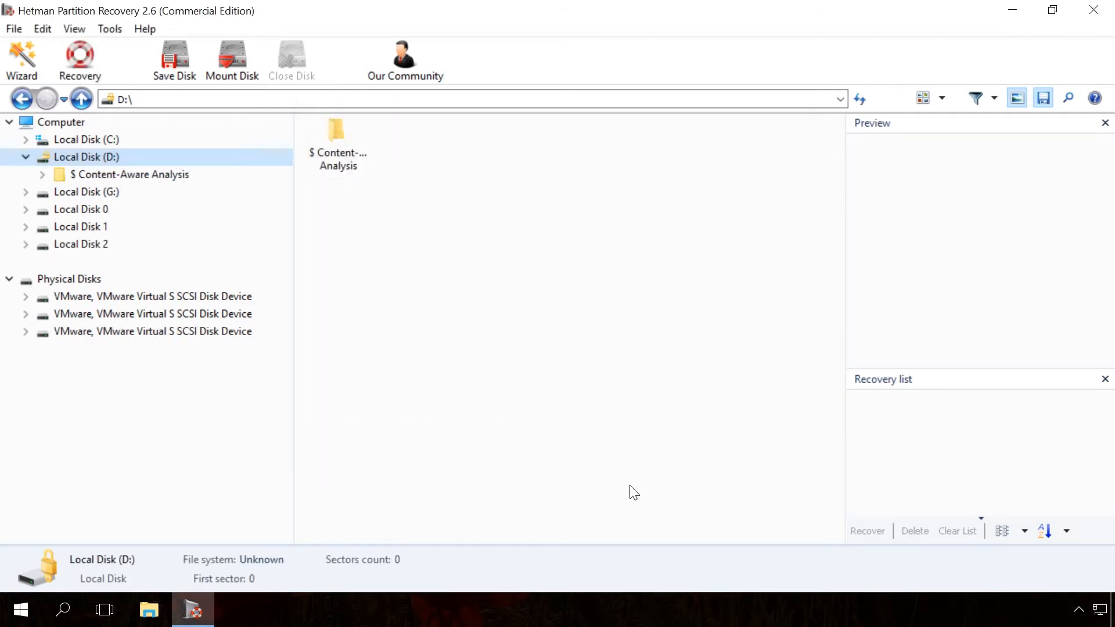
left_click(1093, 9)
left_click(580, 366)
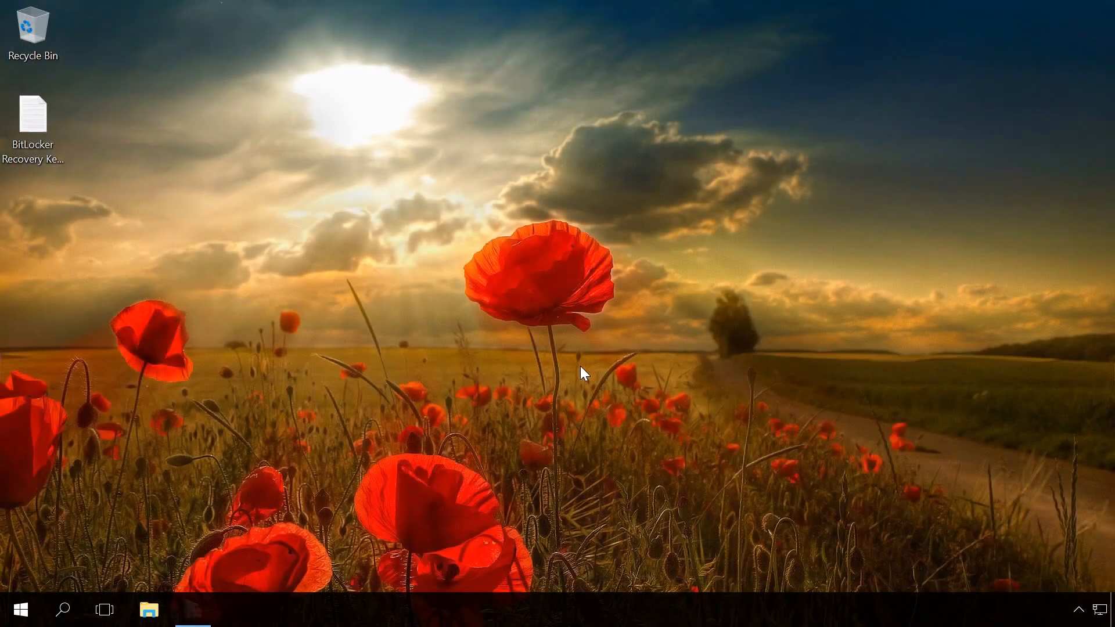
Unlock drive D: in File Explorer by entering its BitLocker password.
left_click(162, 608)
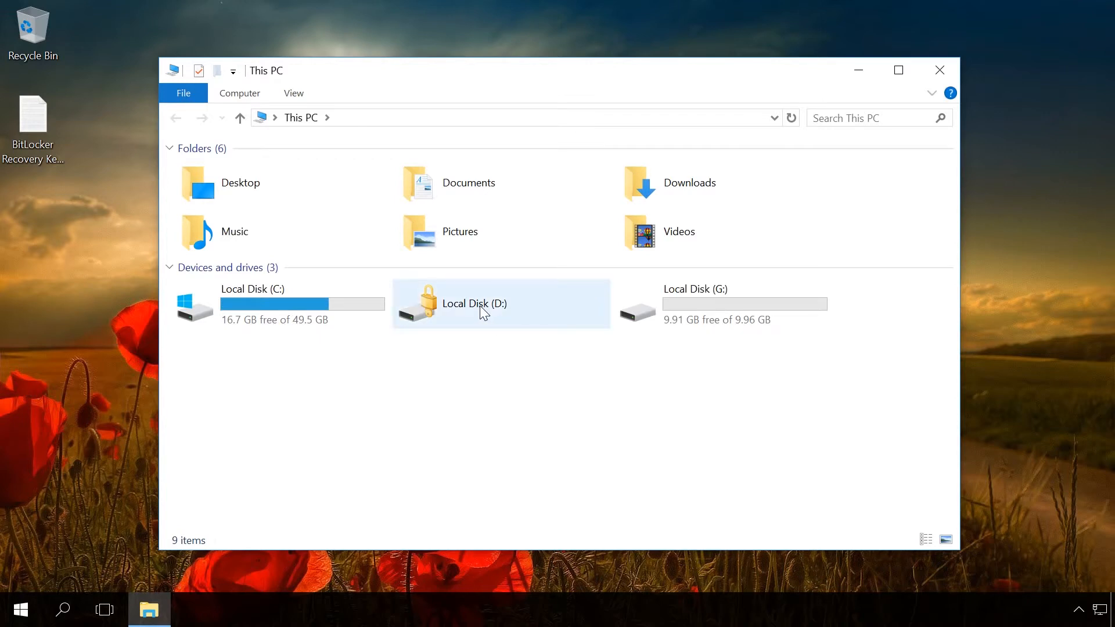
double_click(480, 306)
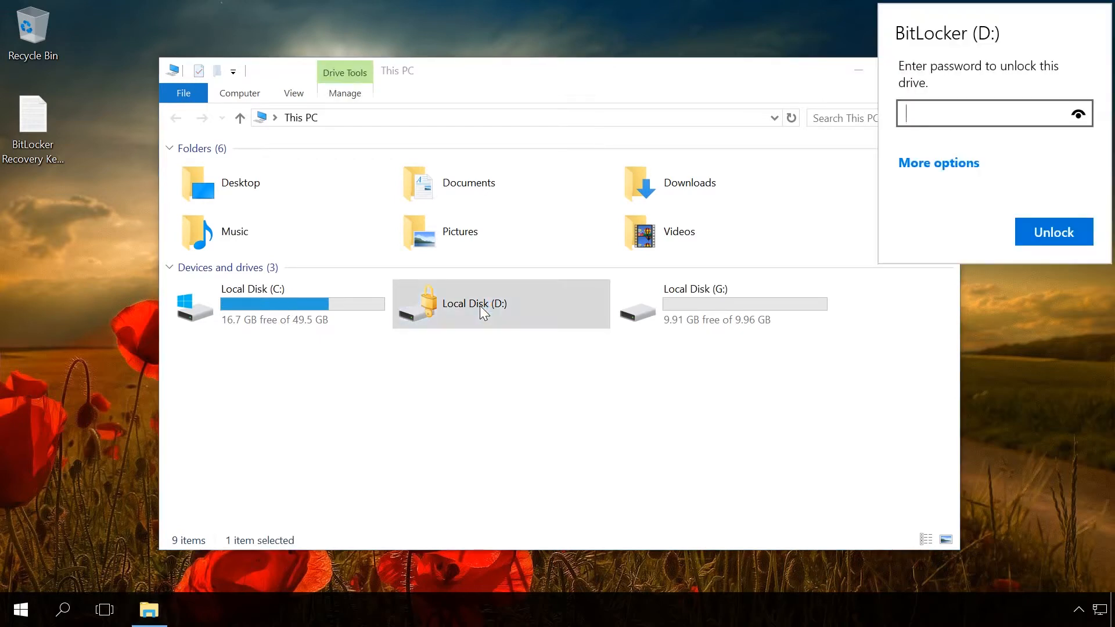
type("••••••••••••")
left_click(1050, 239)
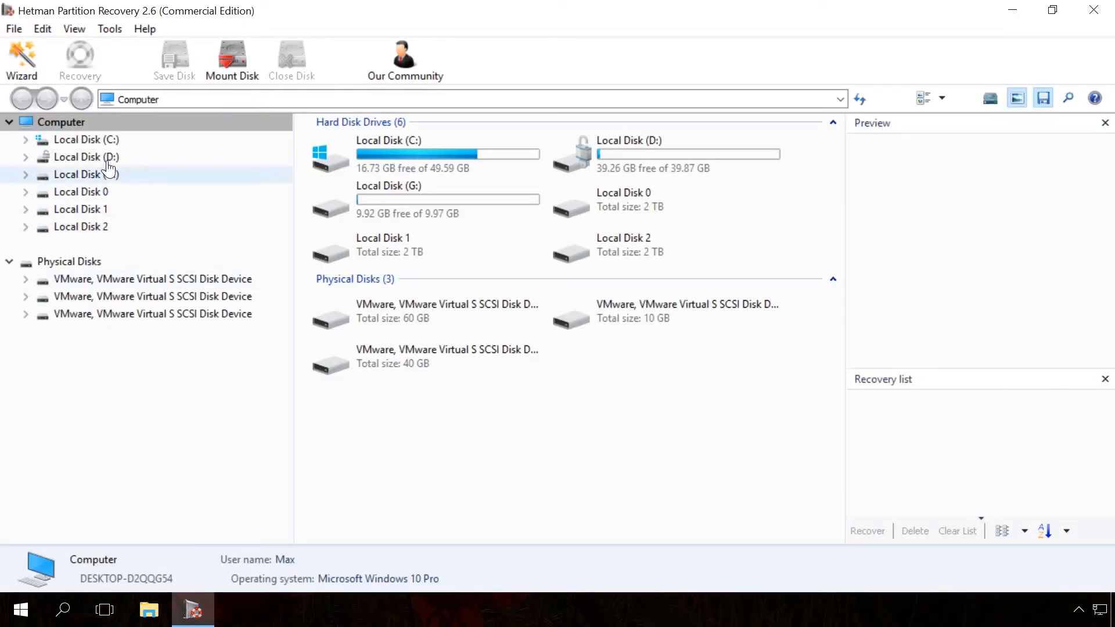
Run a fast scan of the unlocked drive D: in Hetman Partition Recovery, finish the wizard and minimize the program.
double_click(106, 158)
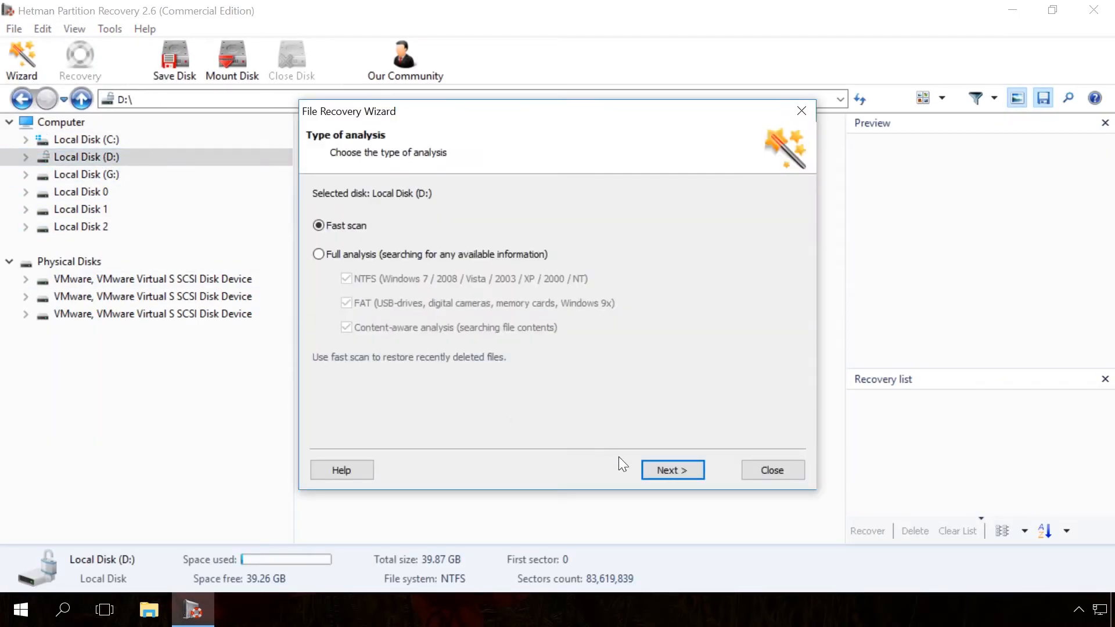
left_click(676, 472)
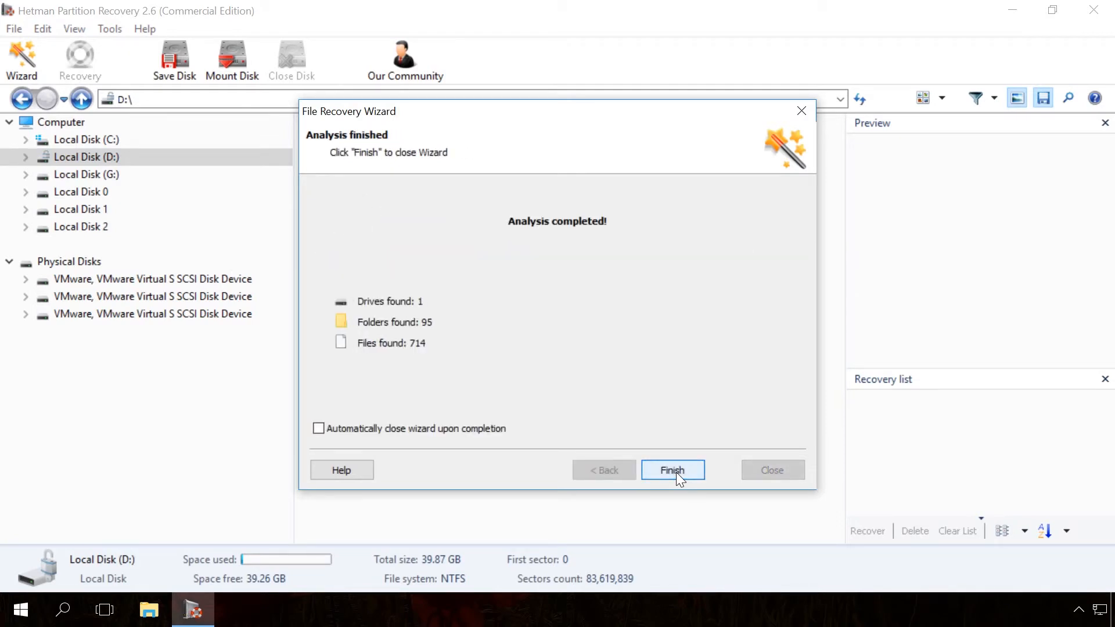
left_click(675, 472)
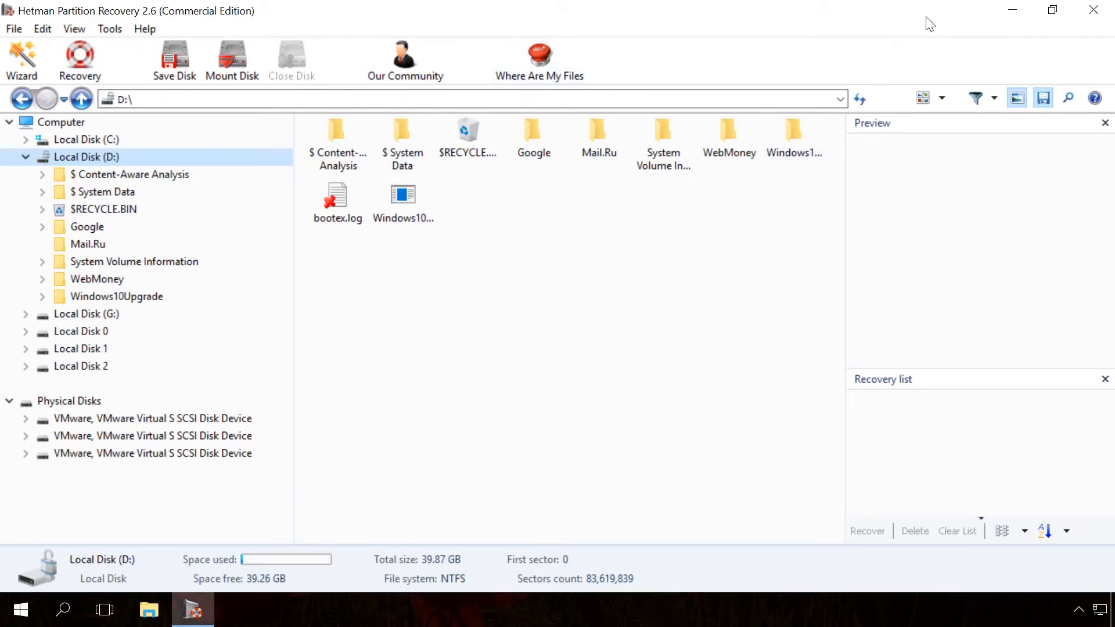
left_click(1012, 9)
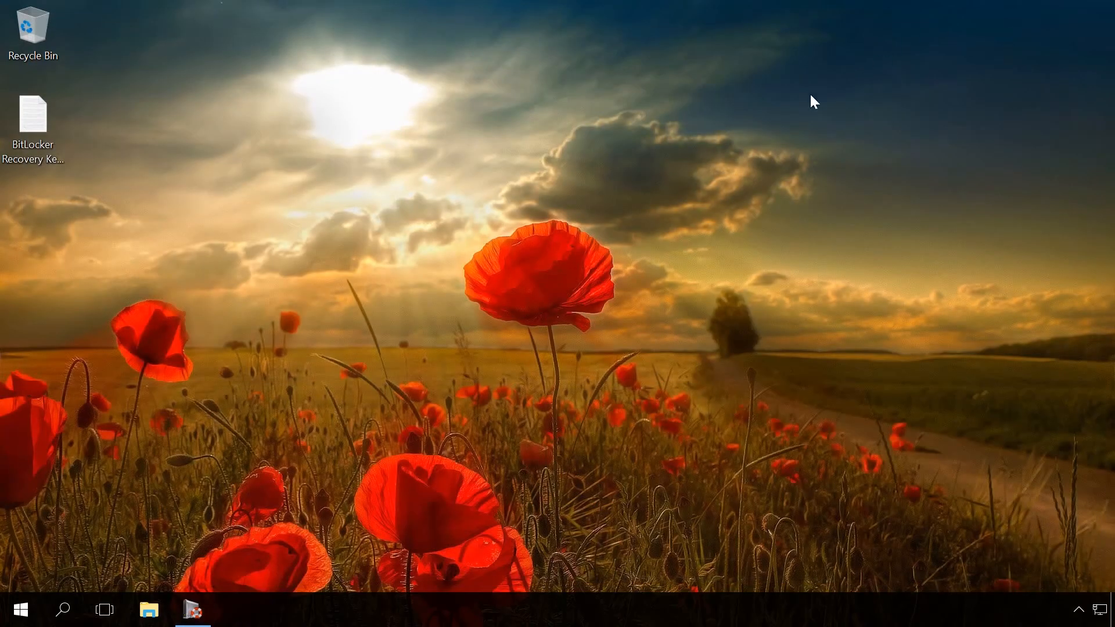
Turn off BitLocker for drive D: through its BitLocker management settings, let it decrypt and close the settings.
left_click(148, 617)
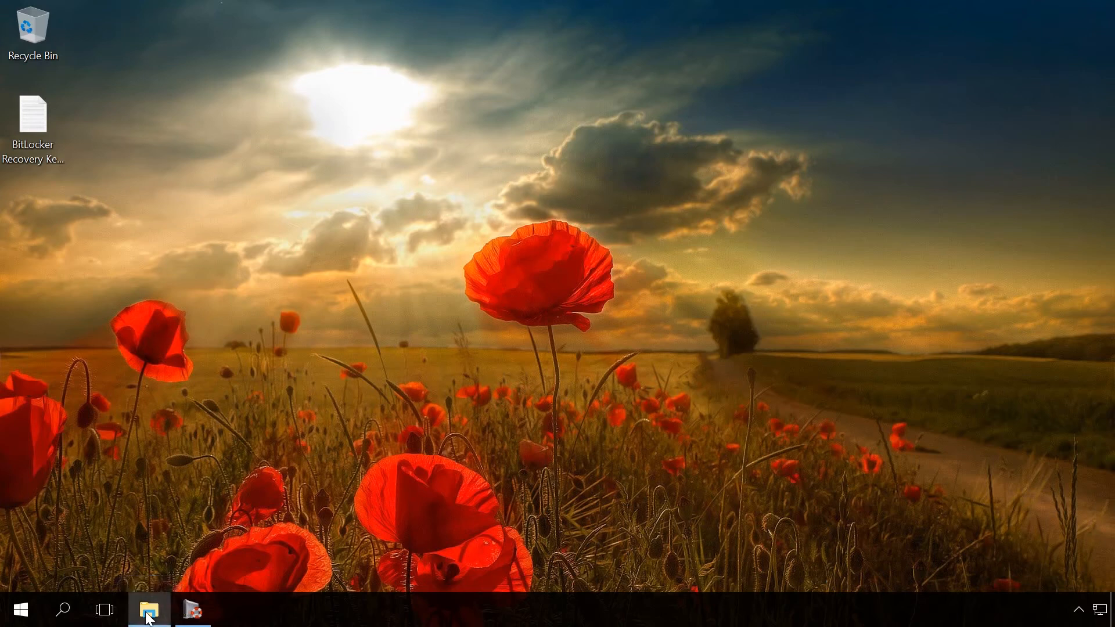
left_click(482, 308)
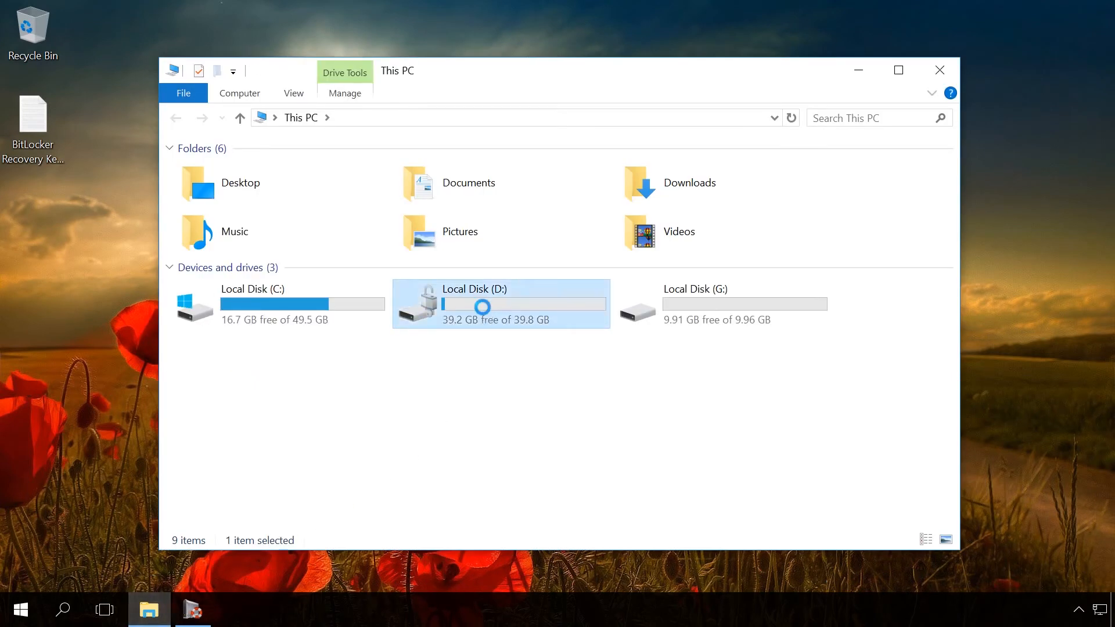
right_click(482, 307)
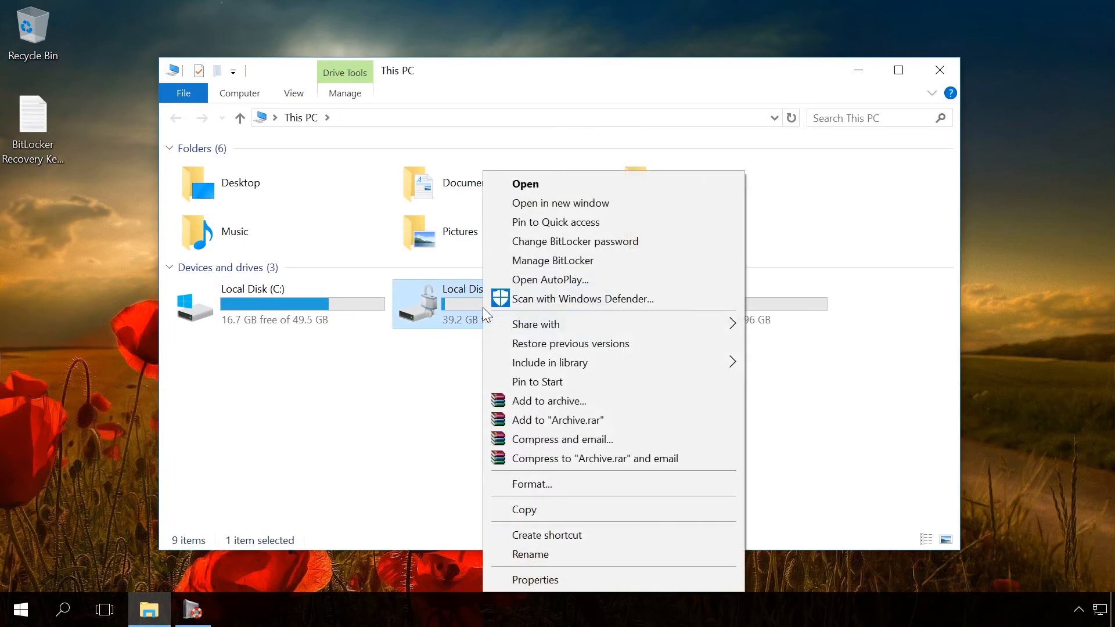
left_click(529, 263)
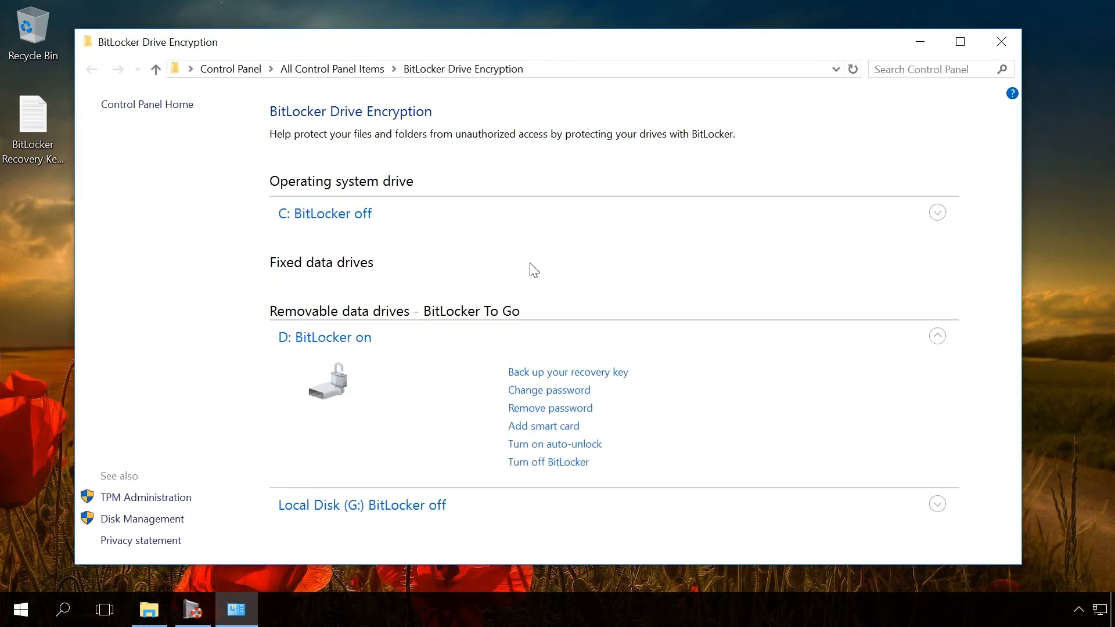
left_click(549, 462)
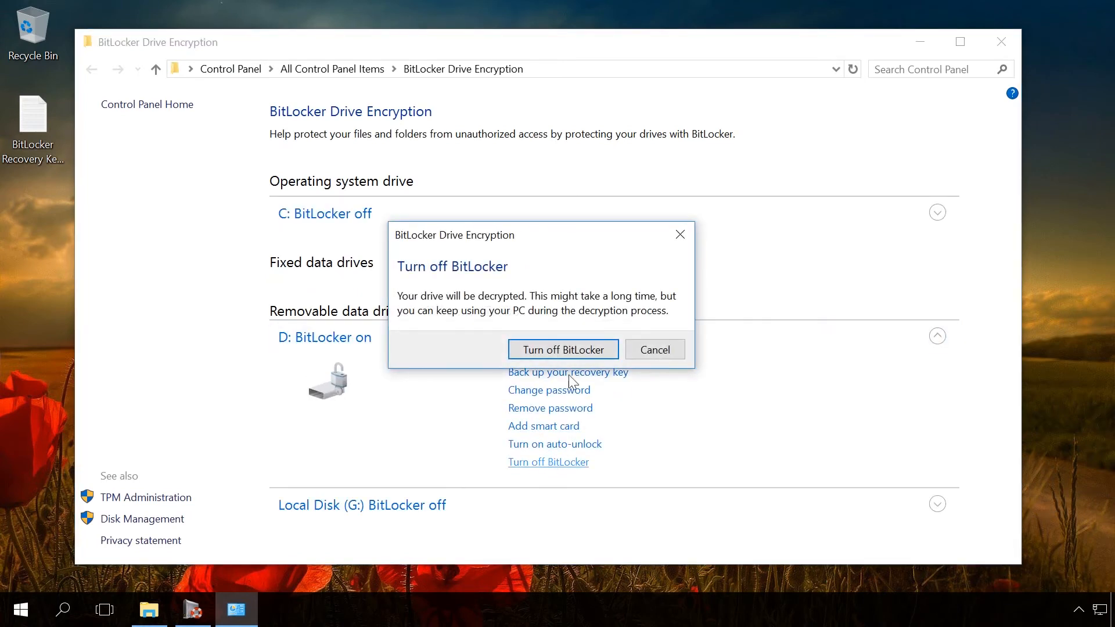
left_click(575, 352)
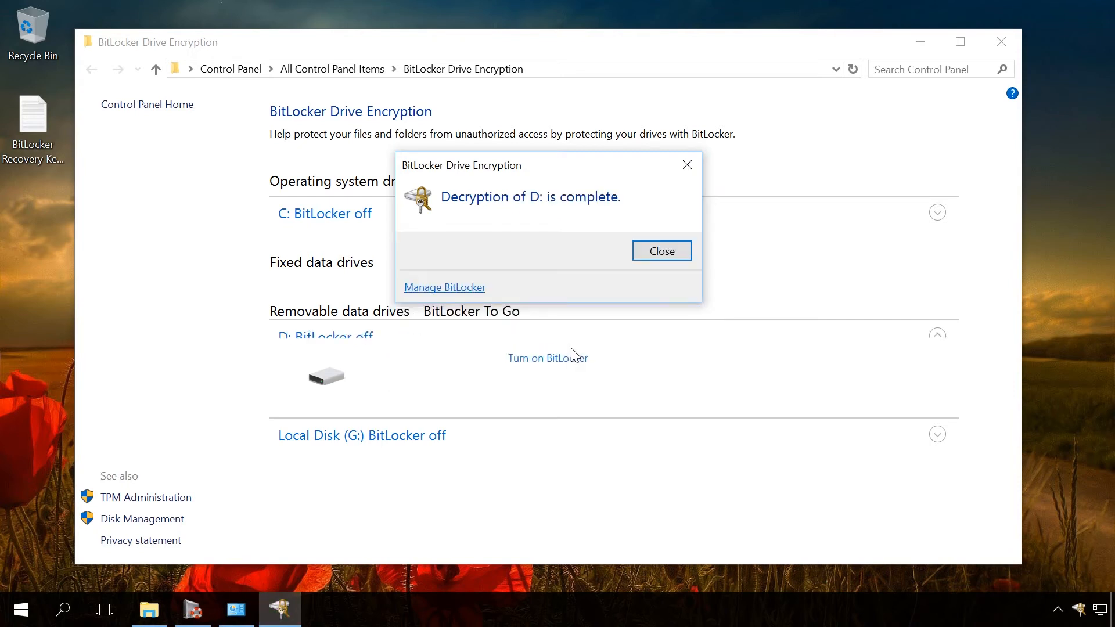
left_click(653, 251)
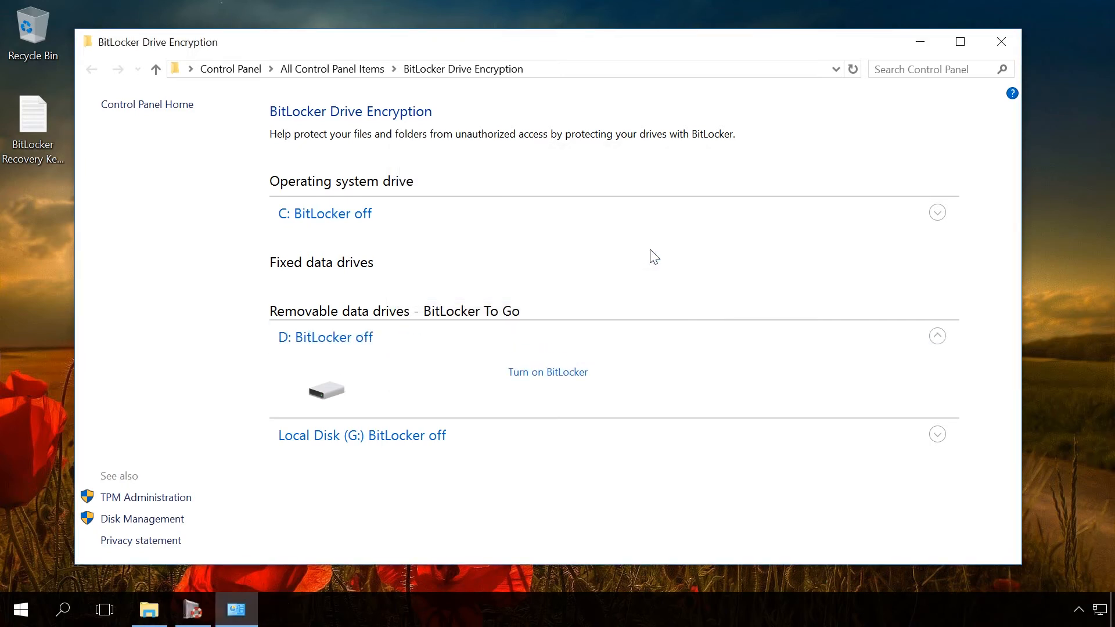
left_click(997, 42)
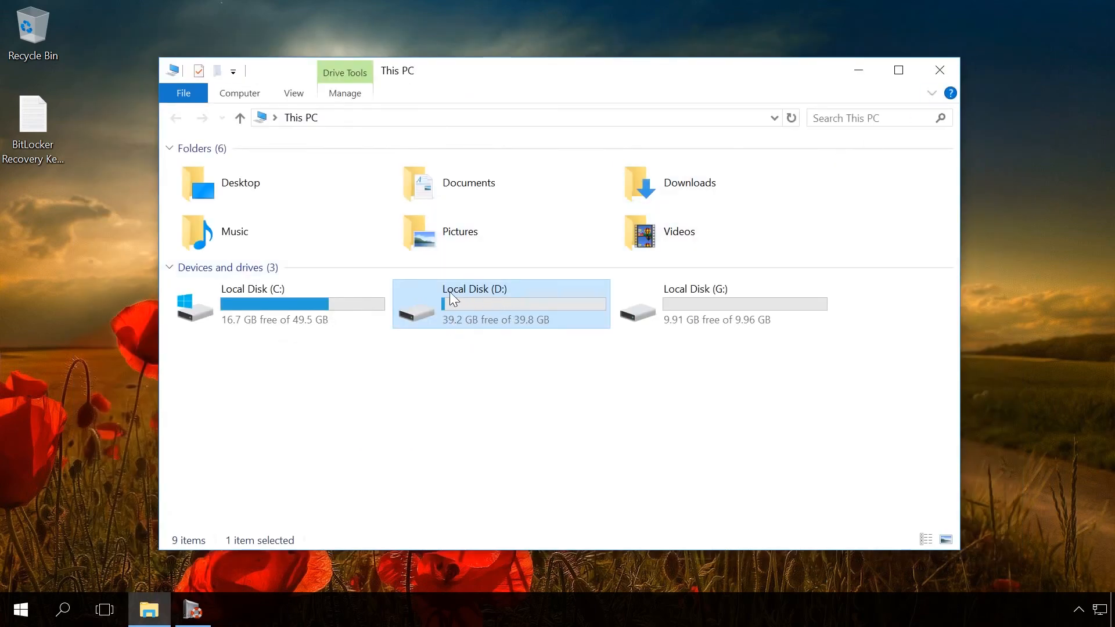
Open the decrypted drive D: to check its contents and return to This PC.
double_click(471, 304)
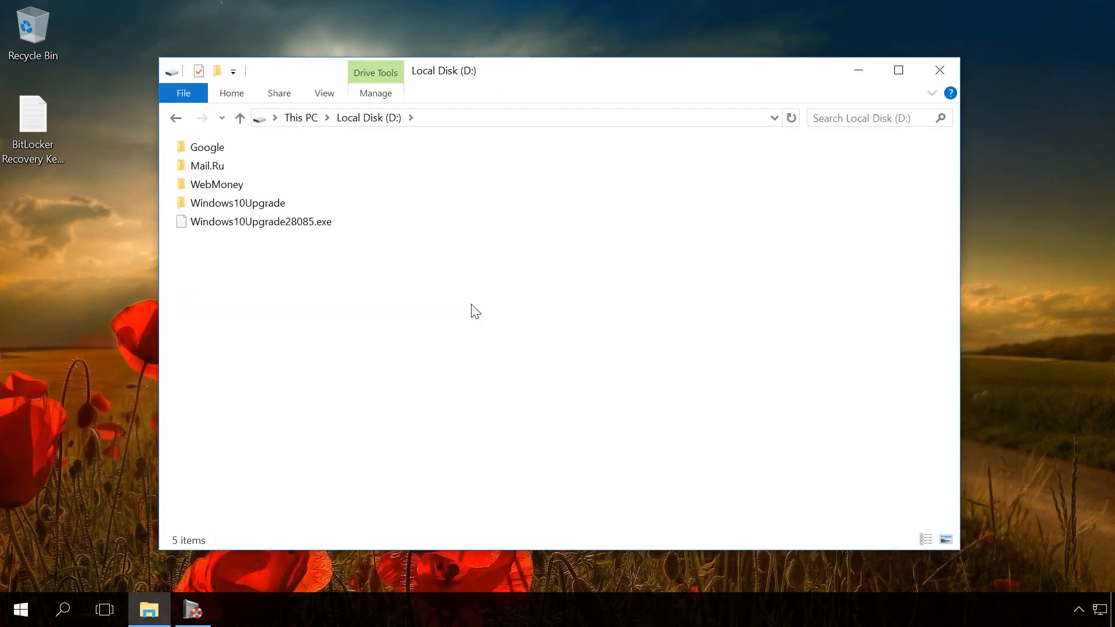
left_click(175, 117)
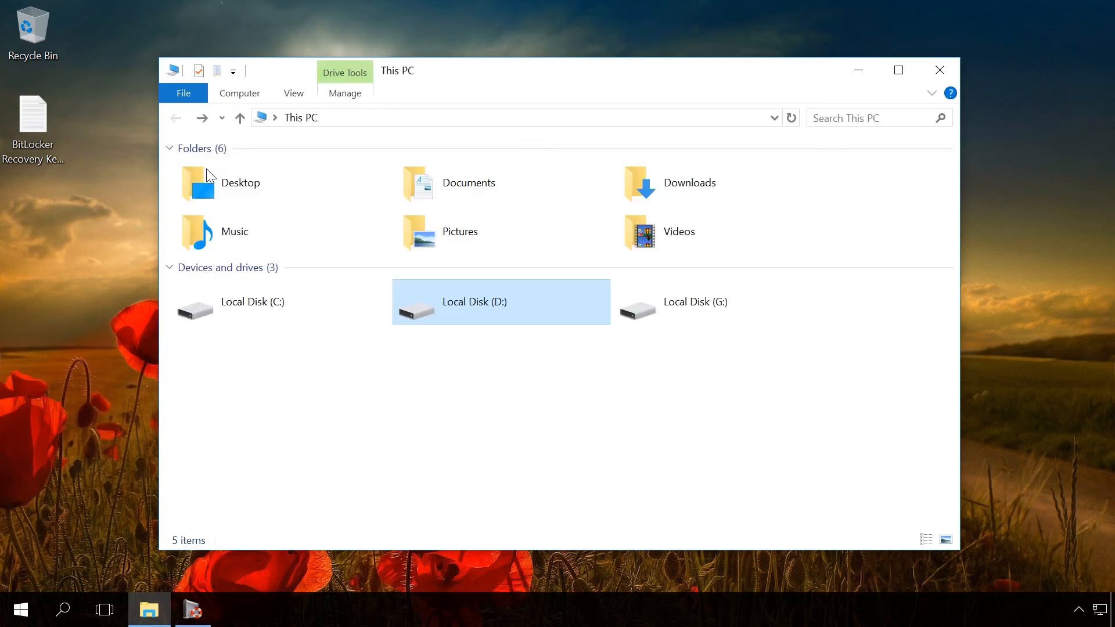
left_click(478, 398)
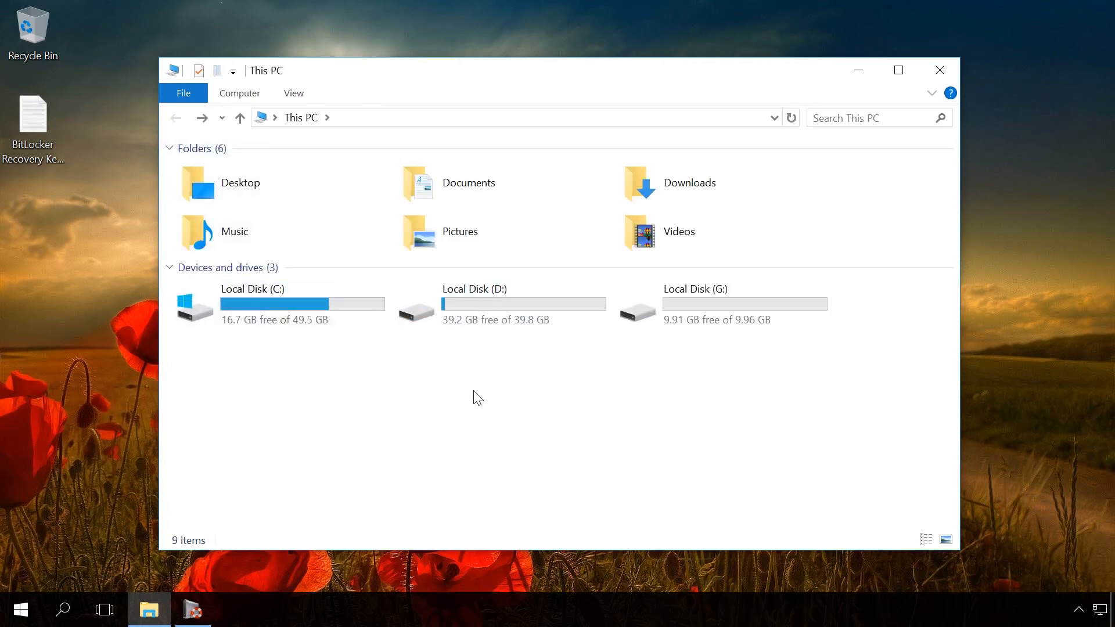